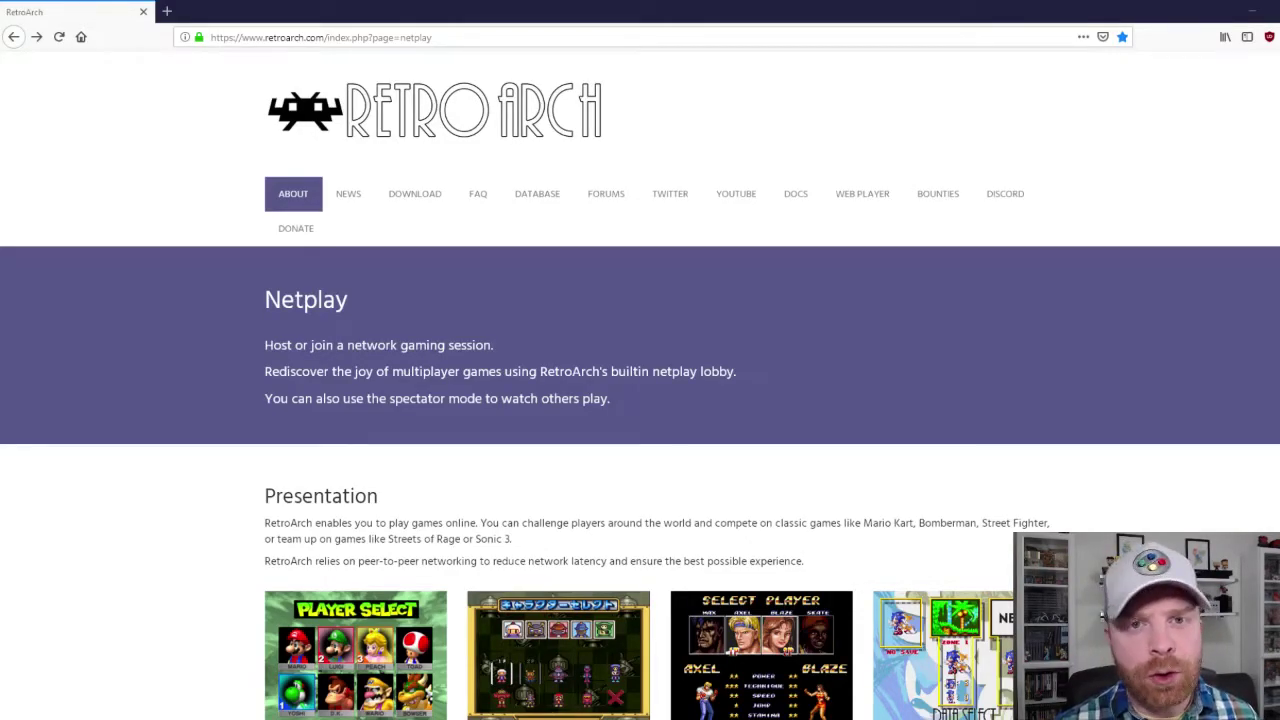
Step: Scroll the retroarch.com Netplay page down to The lobby and Manual netplay sections
scroll(640, 400, "down", 7)
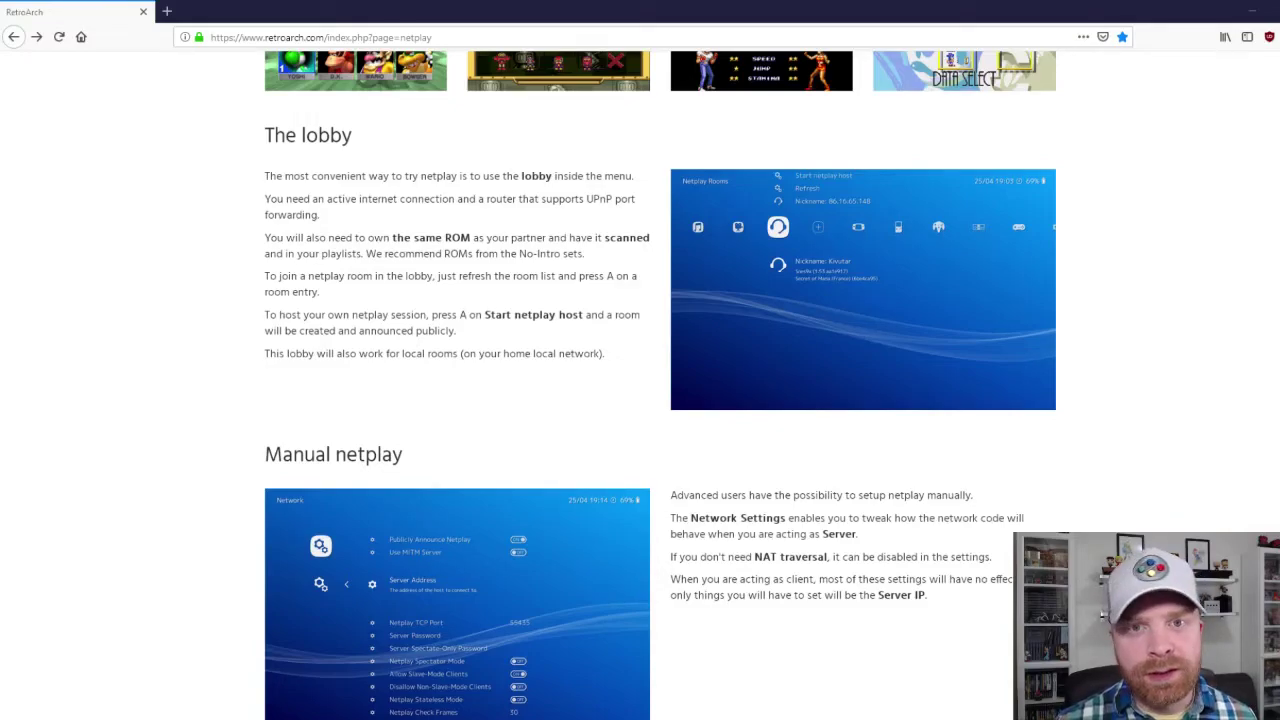
scroll(640, 400, "down", 1)
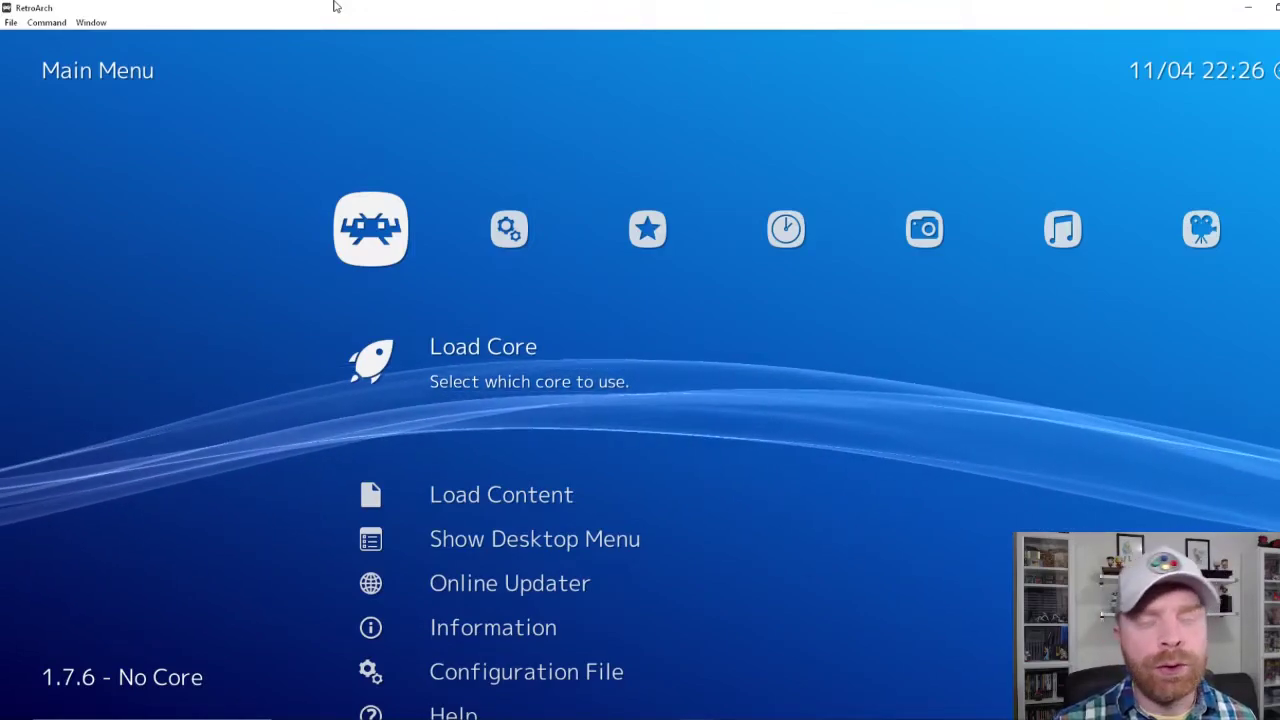
key("Right")
key("Right")
key("Right")
key("Right")
key("Right")
key("Right")
key("Right")
key("Right")
key("Right")
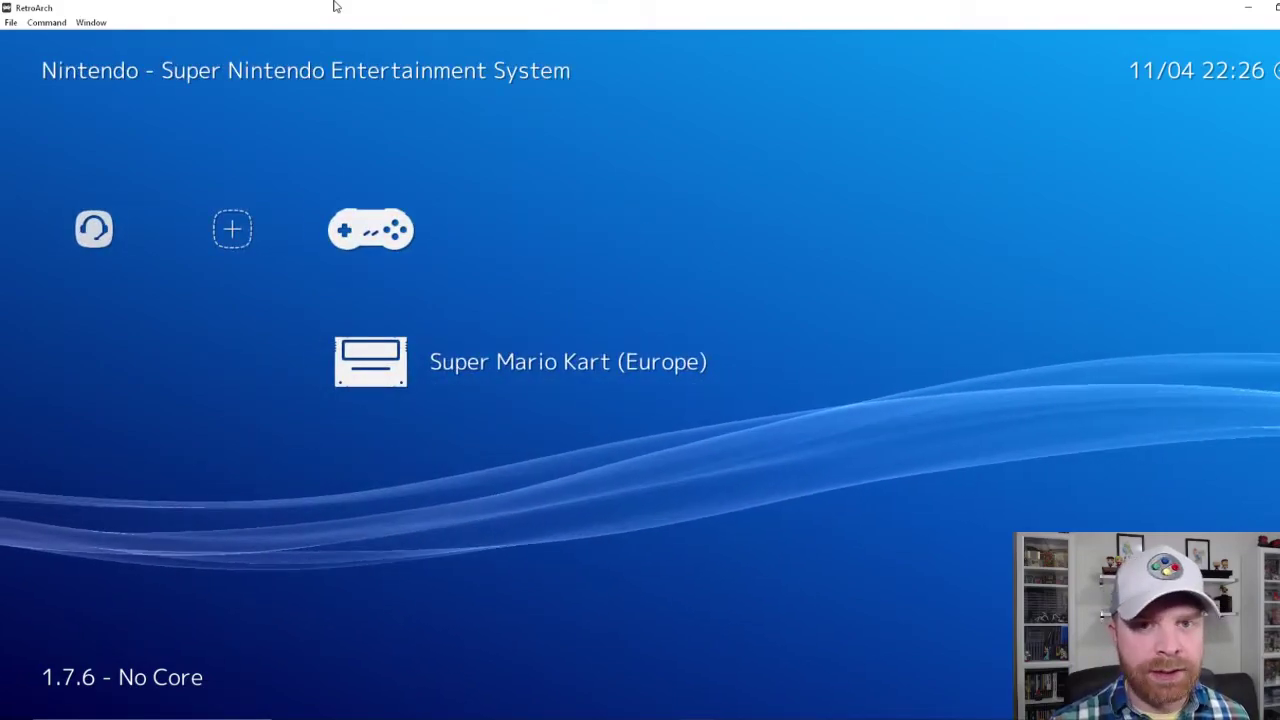
key("Left")
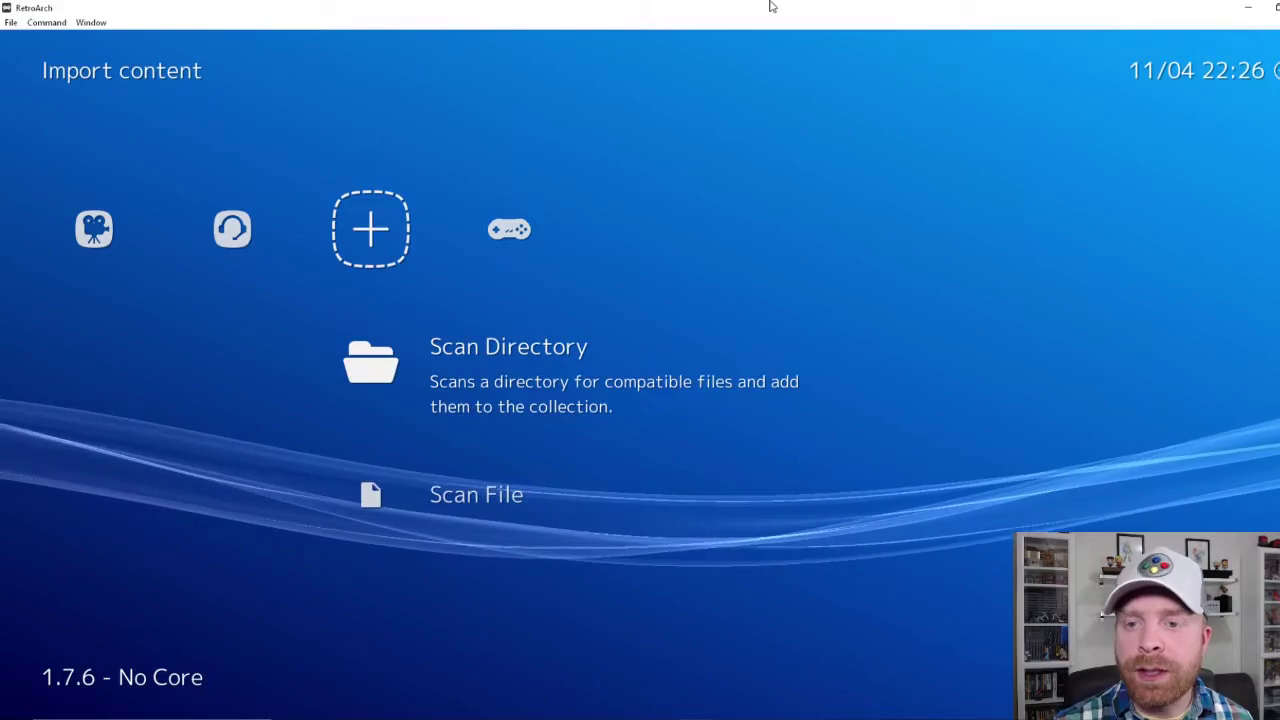
key("Down")
key("Up")
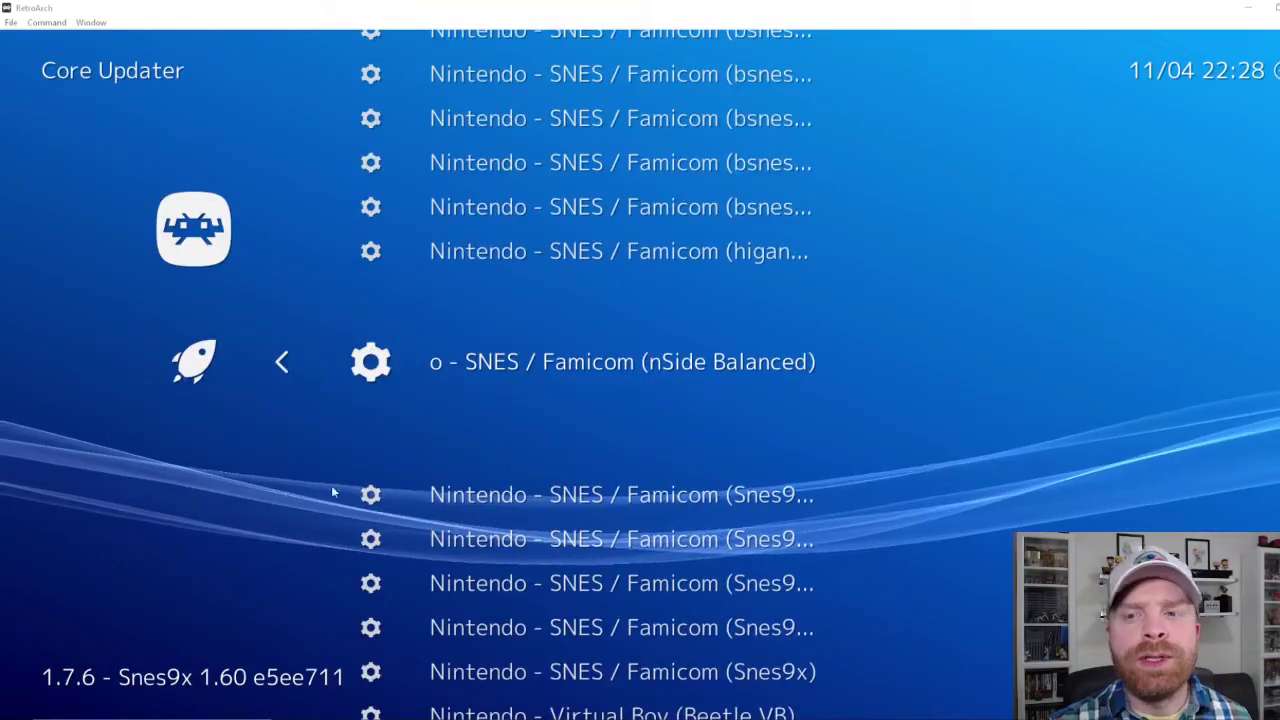
Step: Move through the SNES cores in the Core Updater list to the Snes9x core
key("Up")
key("Up")
key("Up")
key("Up")
key("Up")
key("Up")
key("Up")
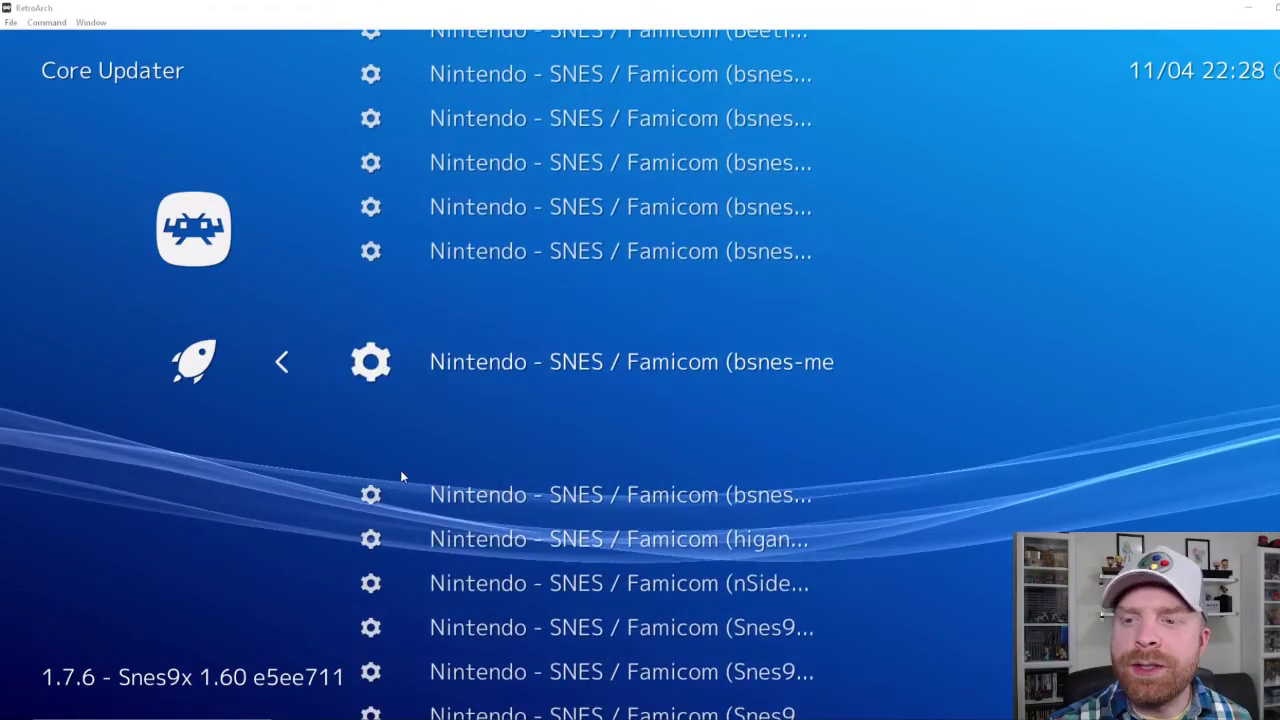
key("Down")
key("Down")
key("Down")
key("Down")
key("Down")
key("Down")
key("Down")
key("Down")
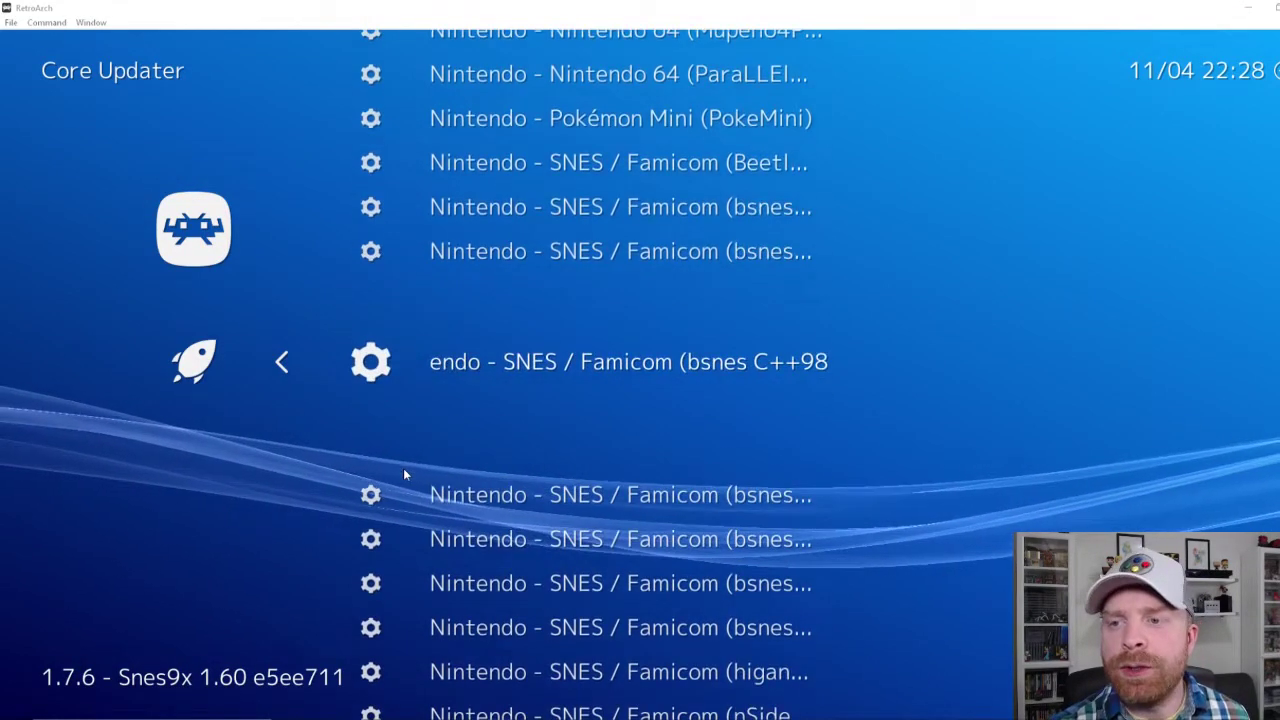
key("Down")
key("Down")
key("Down")
key("Down")
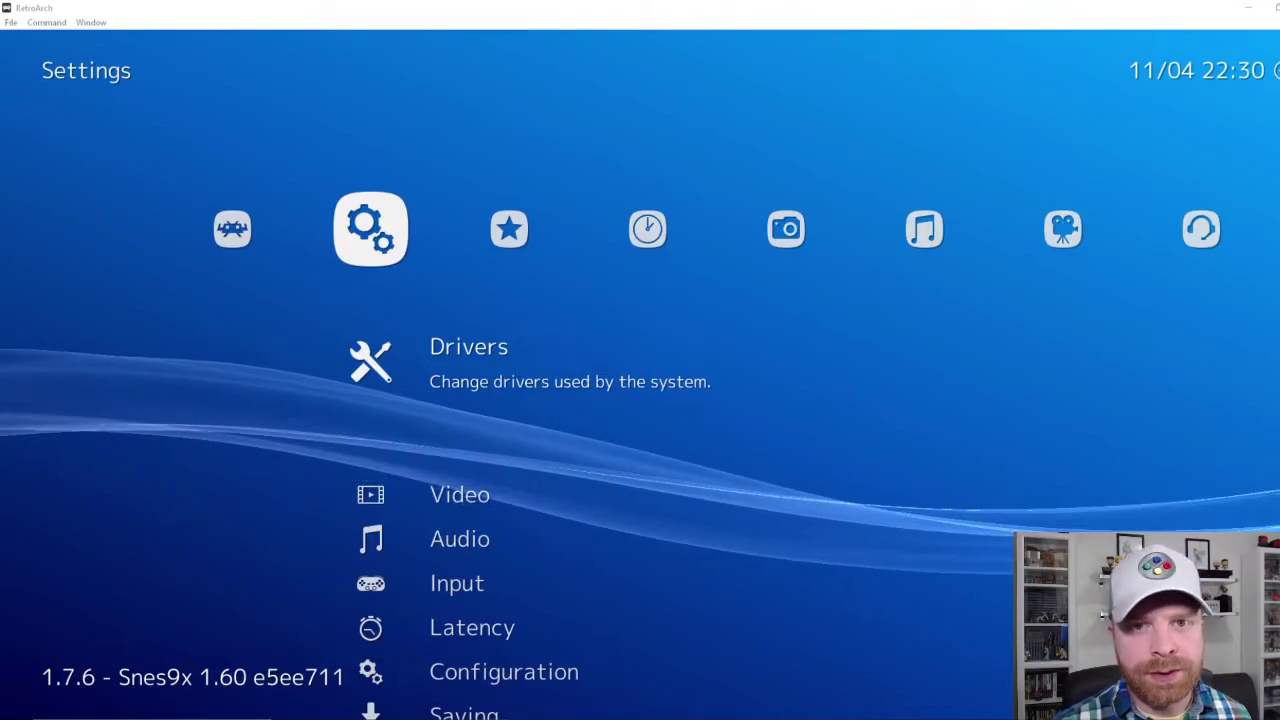
Step: From the Settings category, go down to Network and open its settings page
key("Left")
key("Left")
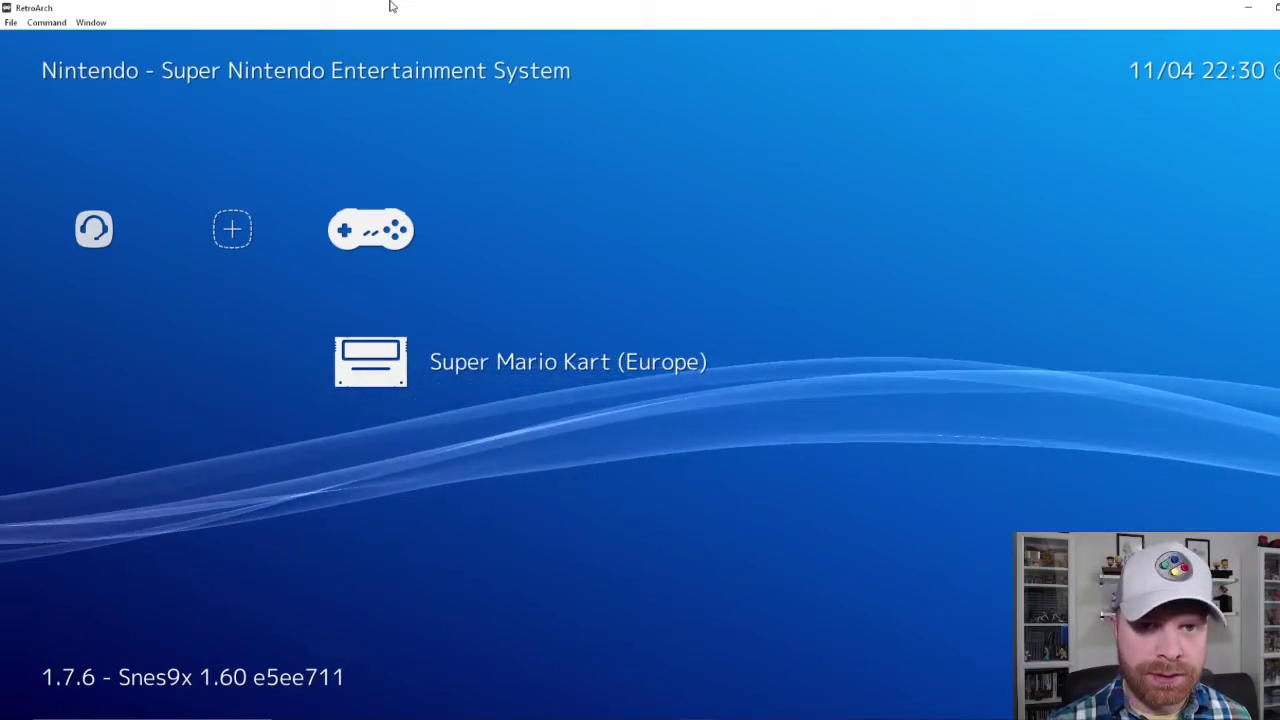
key("Right")
key("Right")
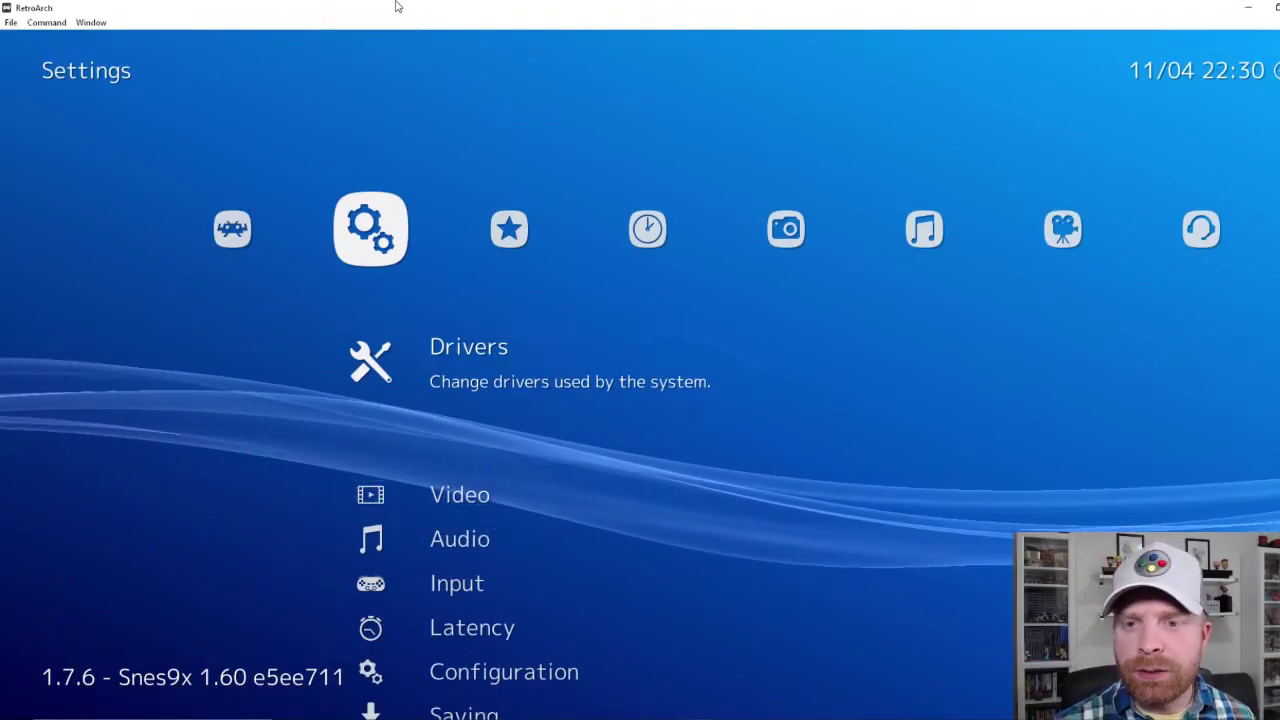
key("Down")
key("Down")
key("Down")
key("Down")
key("Down")
key("Down")
key("Down")
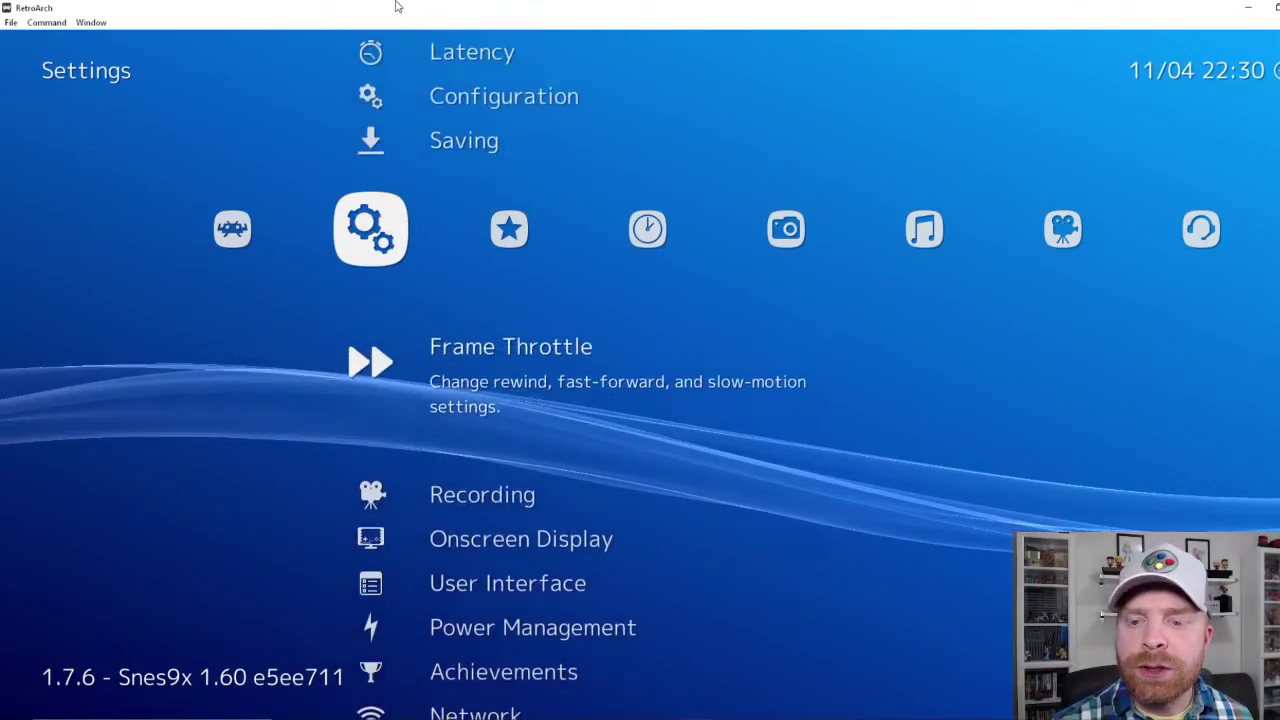
key("Down")
key("Down")
key("Down")
key("Down")
key("Down")
key("Down")
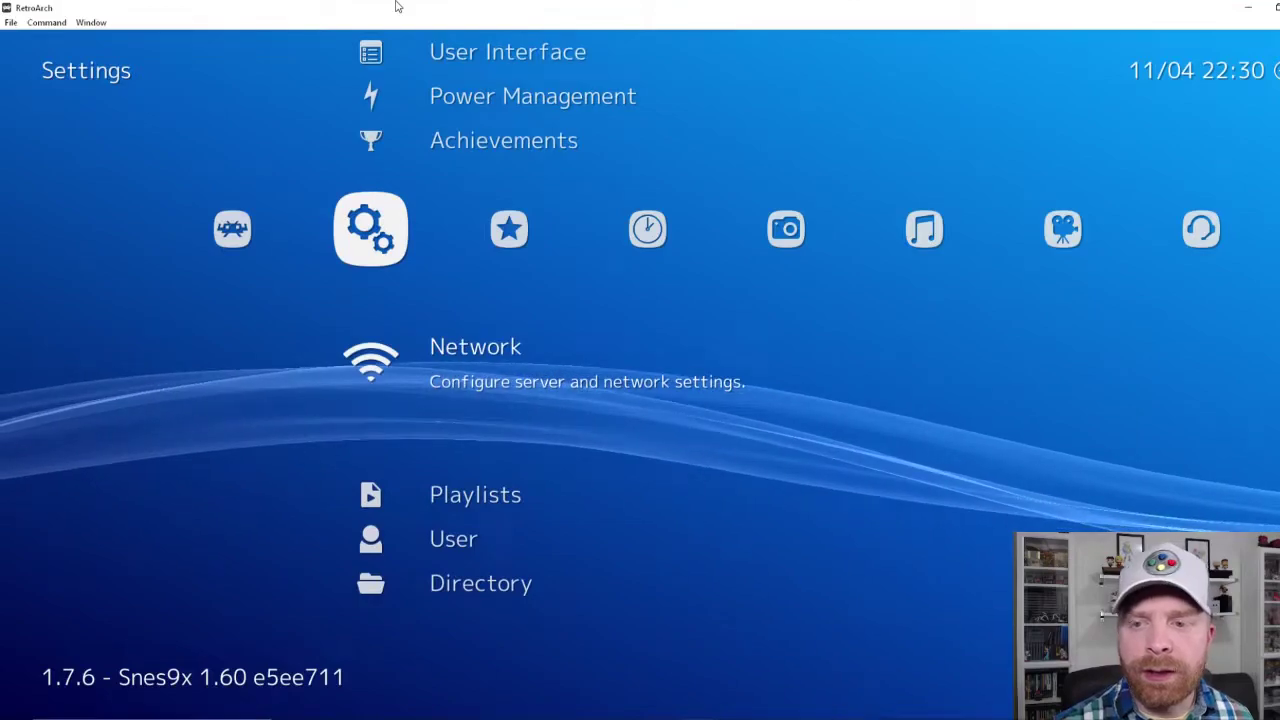
key("Return")
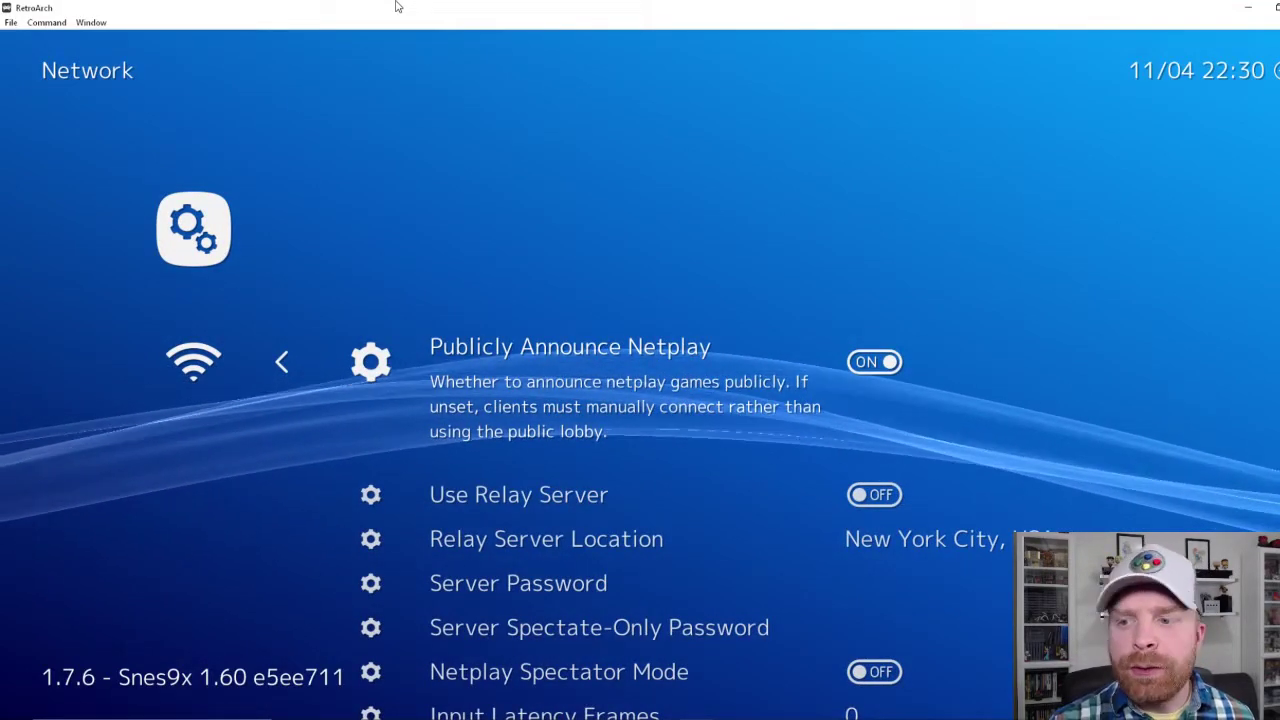
Step: Check that Publicly Announce Netplay is on and Use Relay Server is off
key("Down")
key("Up")
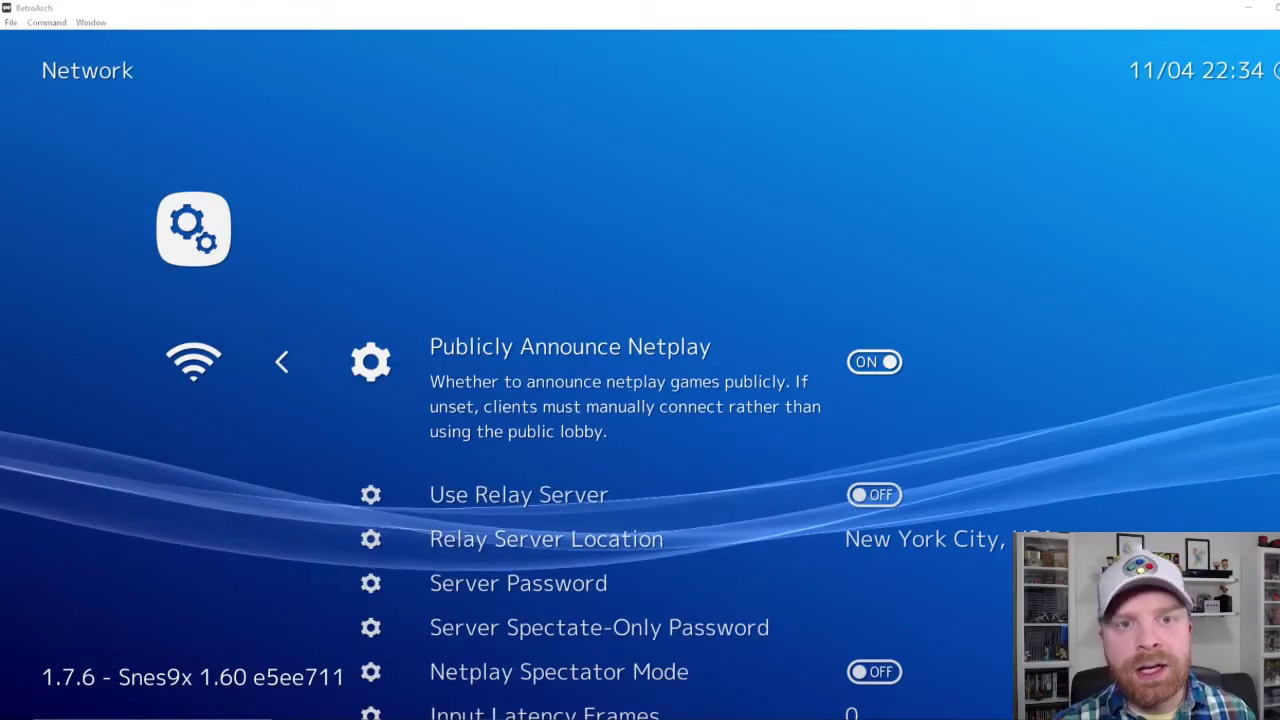
key("Down")
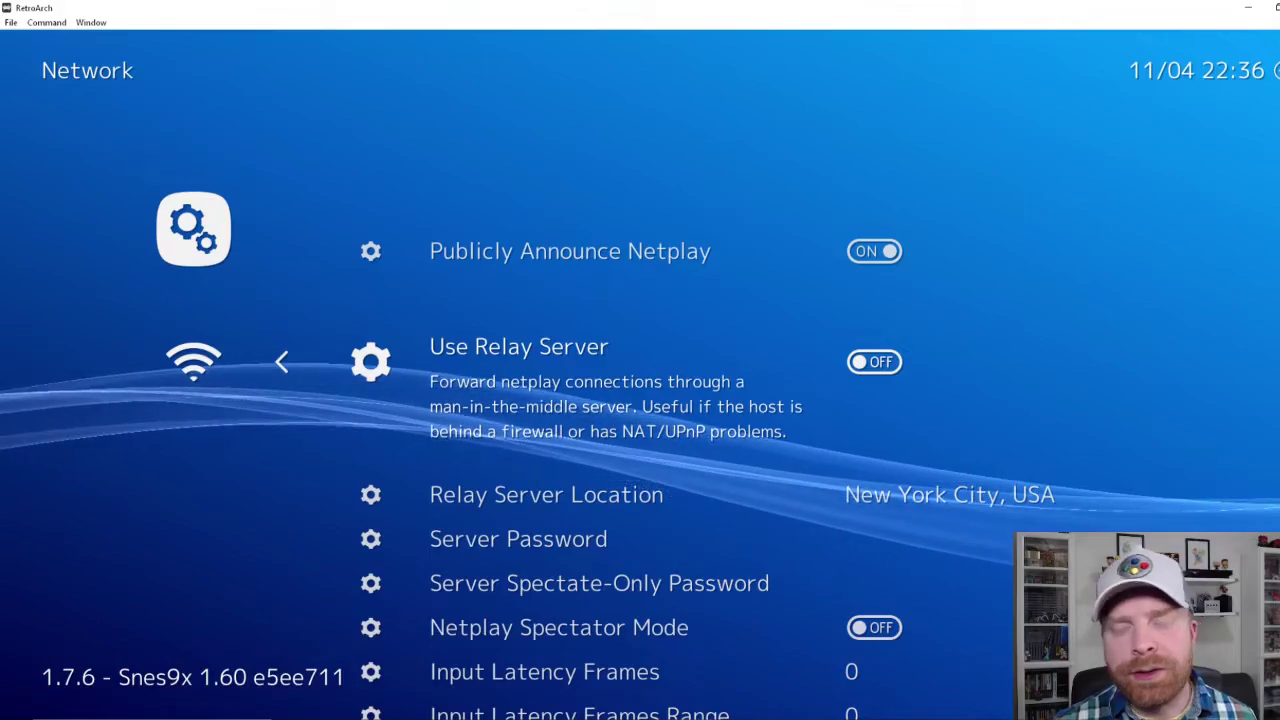
Step: Review Server Password, Spectator and Input Latency Frames (left at 0), then return to Settings
key("Down")
key("Down")
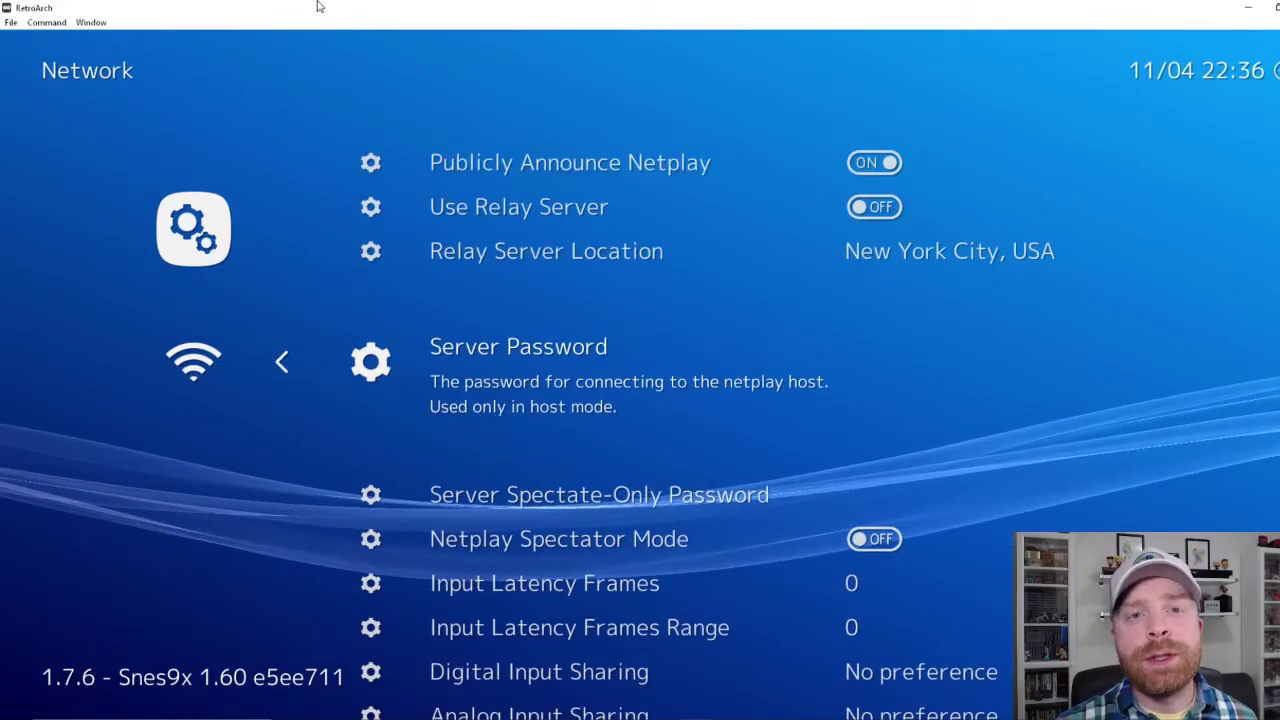
key("Down")
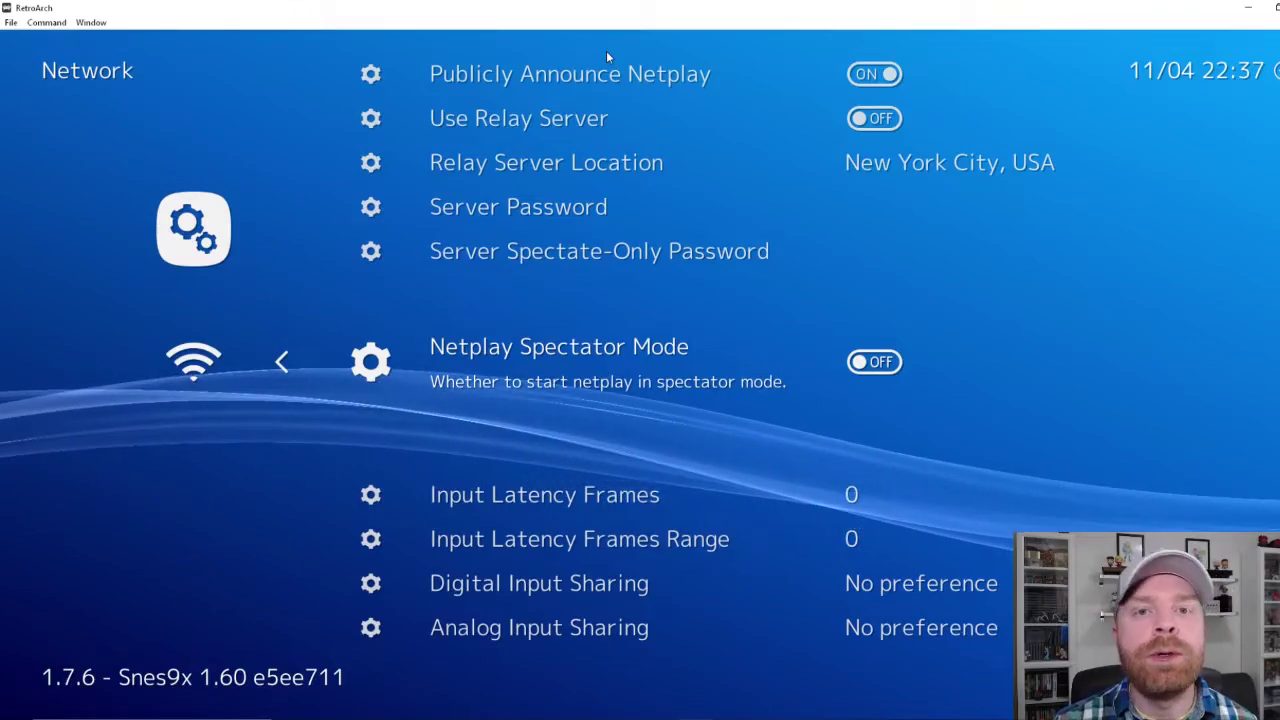
key("Down")
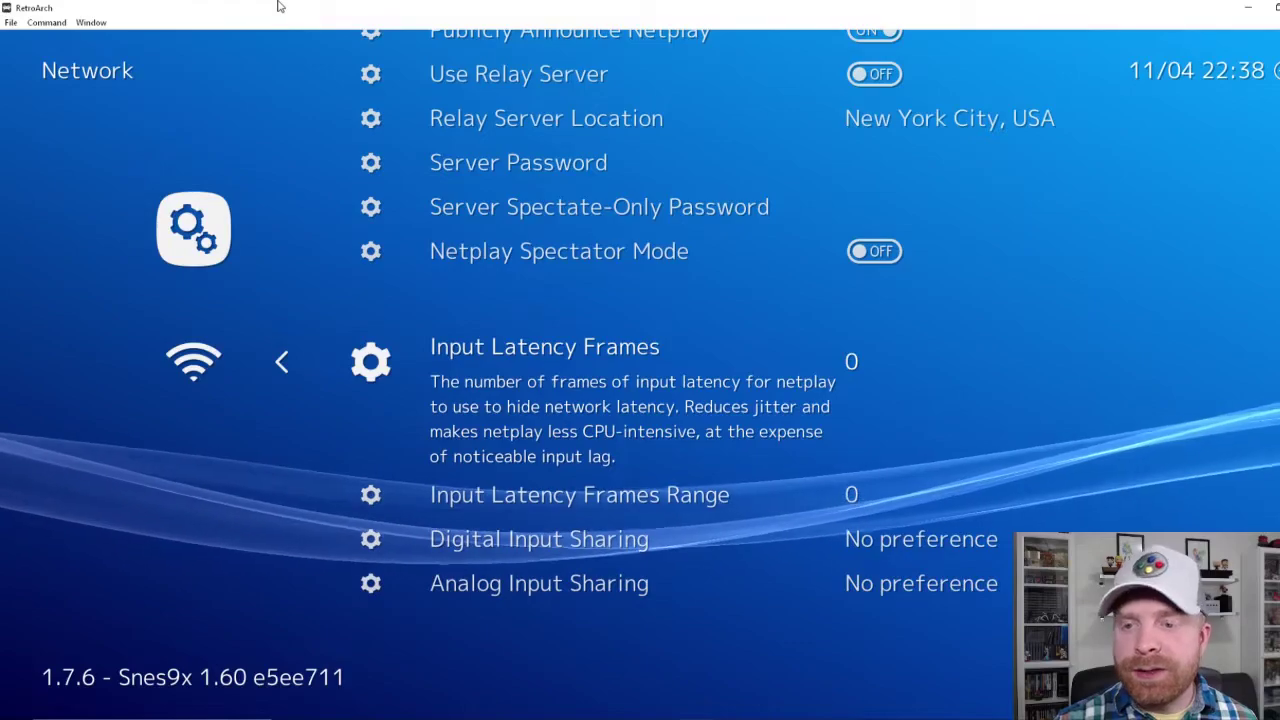
key("Down")
key("Up")
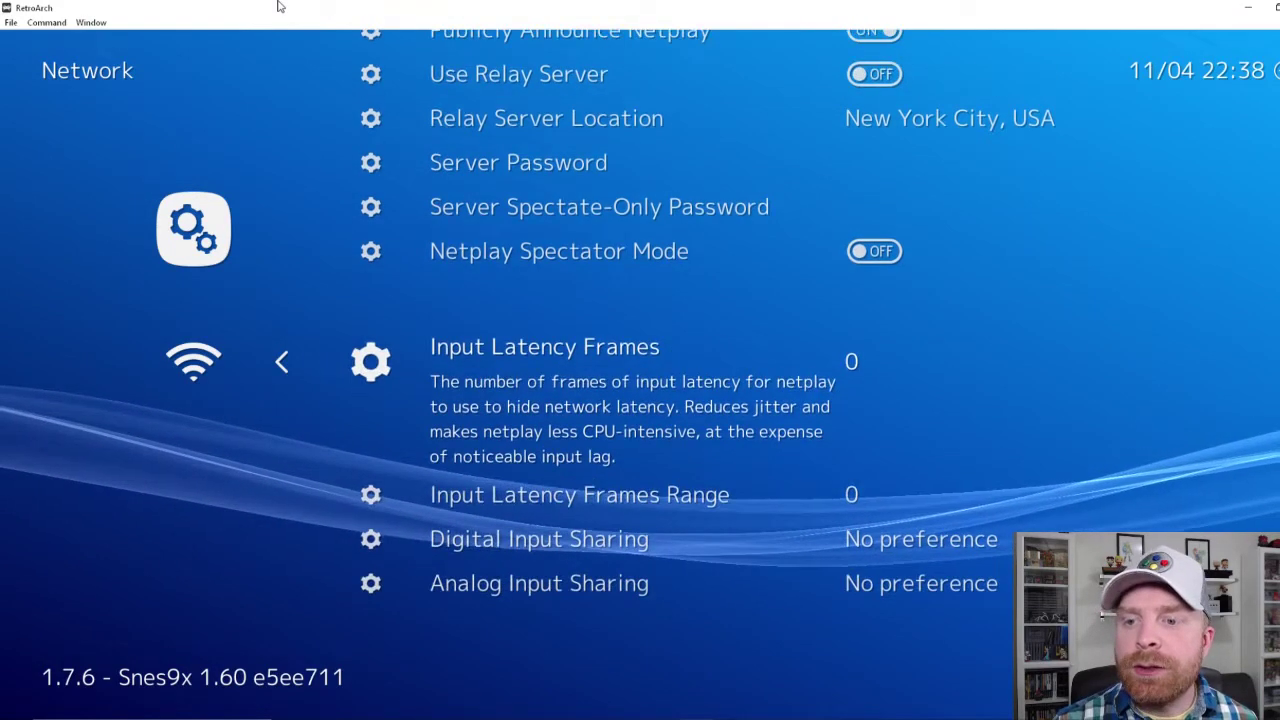
key("Down")
key("Up")
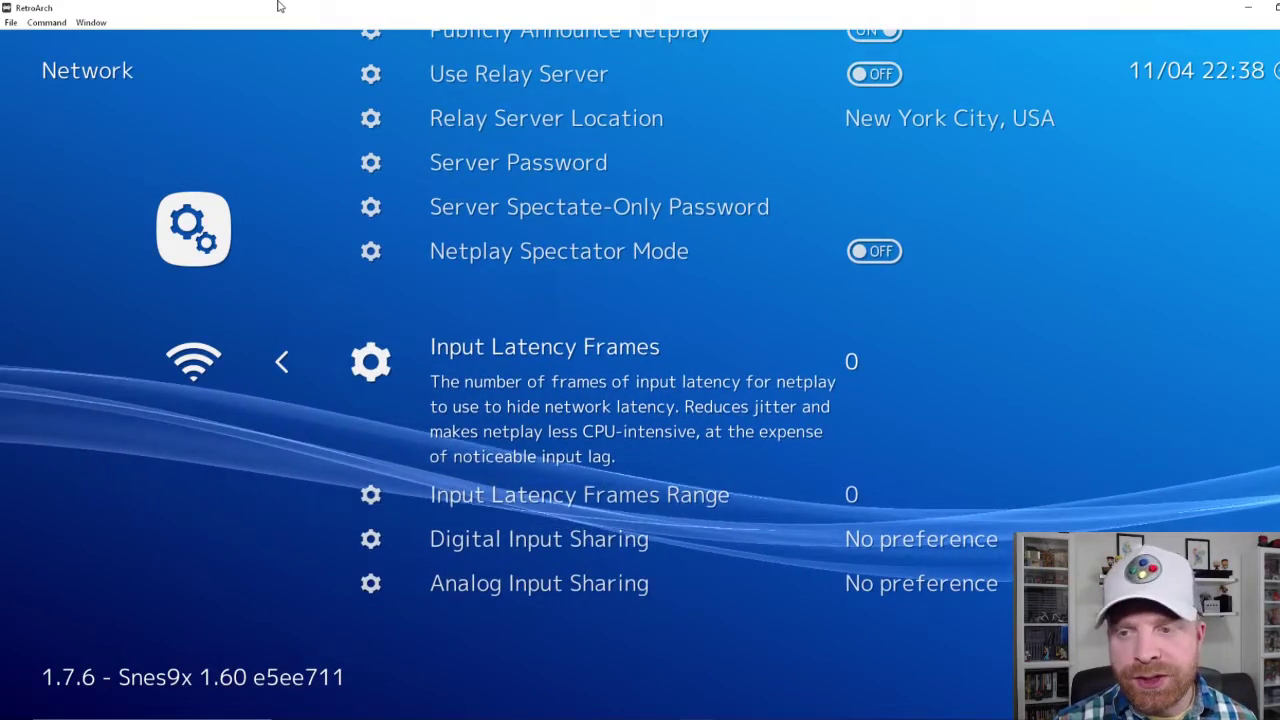
key("Down")
key("Up")
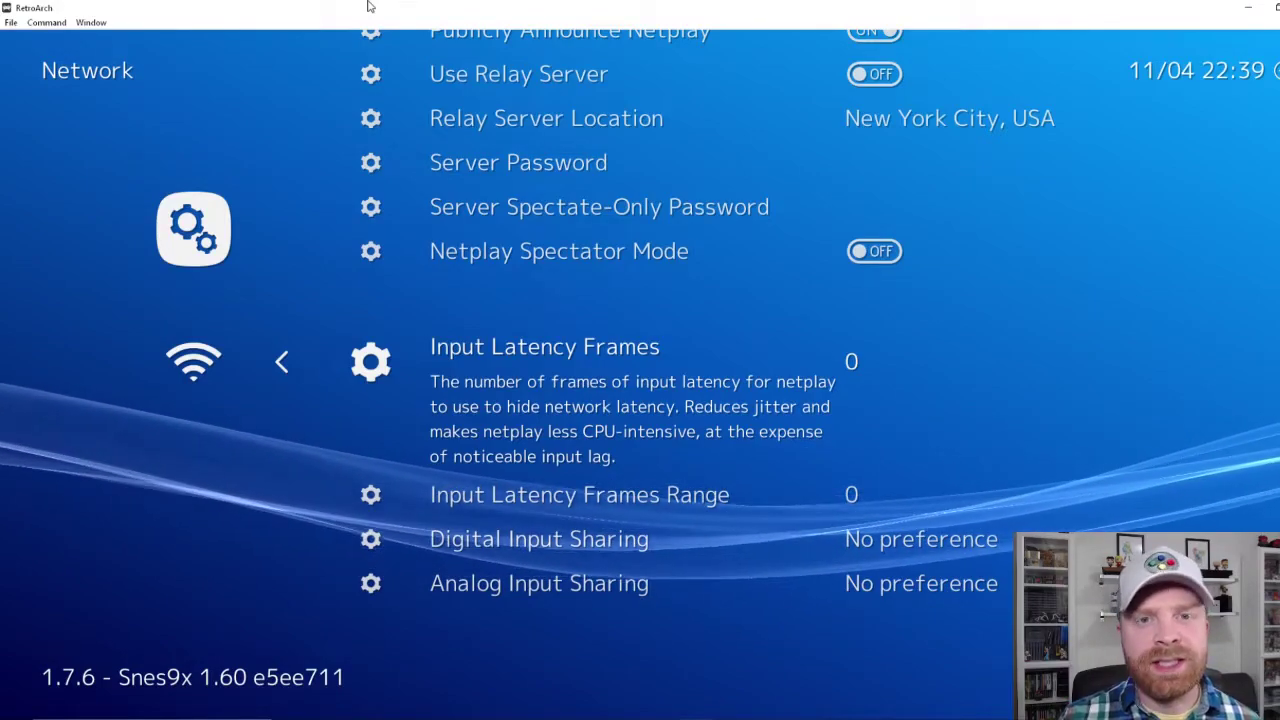
key("BackSpace")
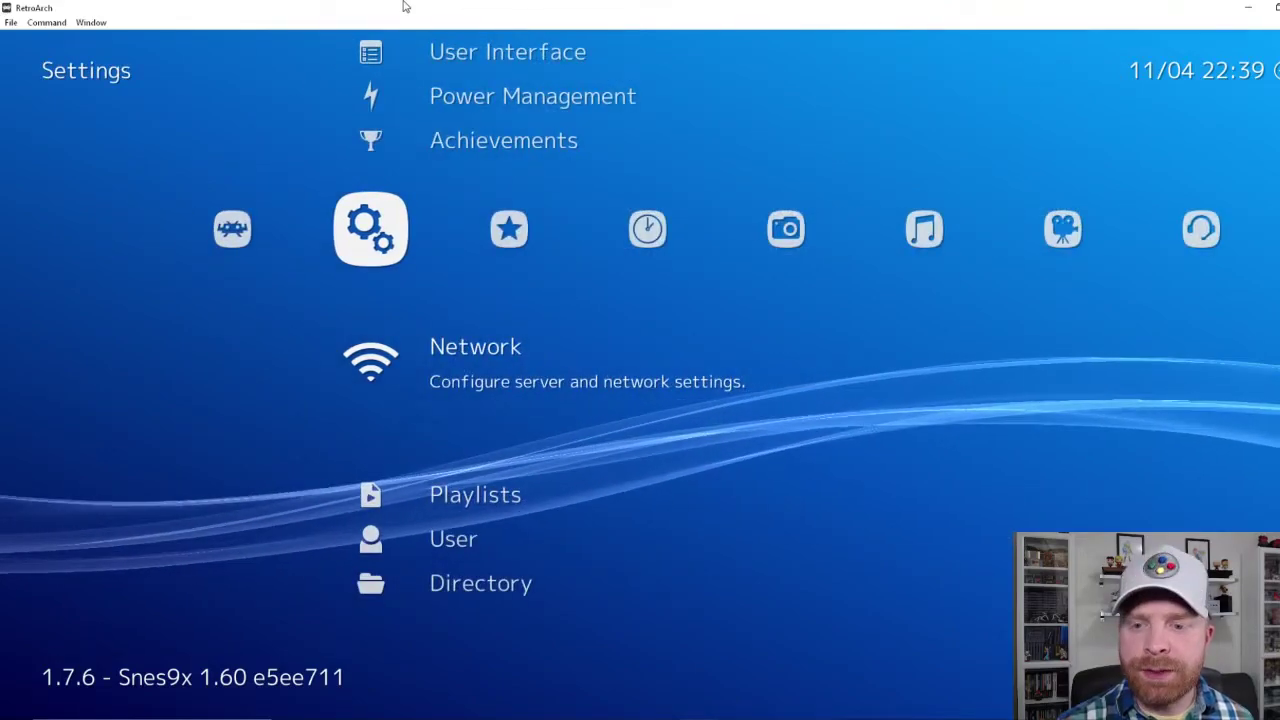
key("Down")
key("Down")
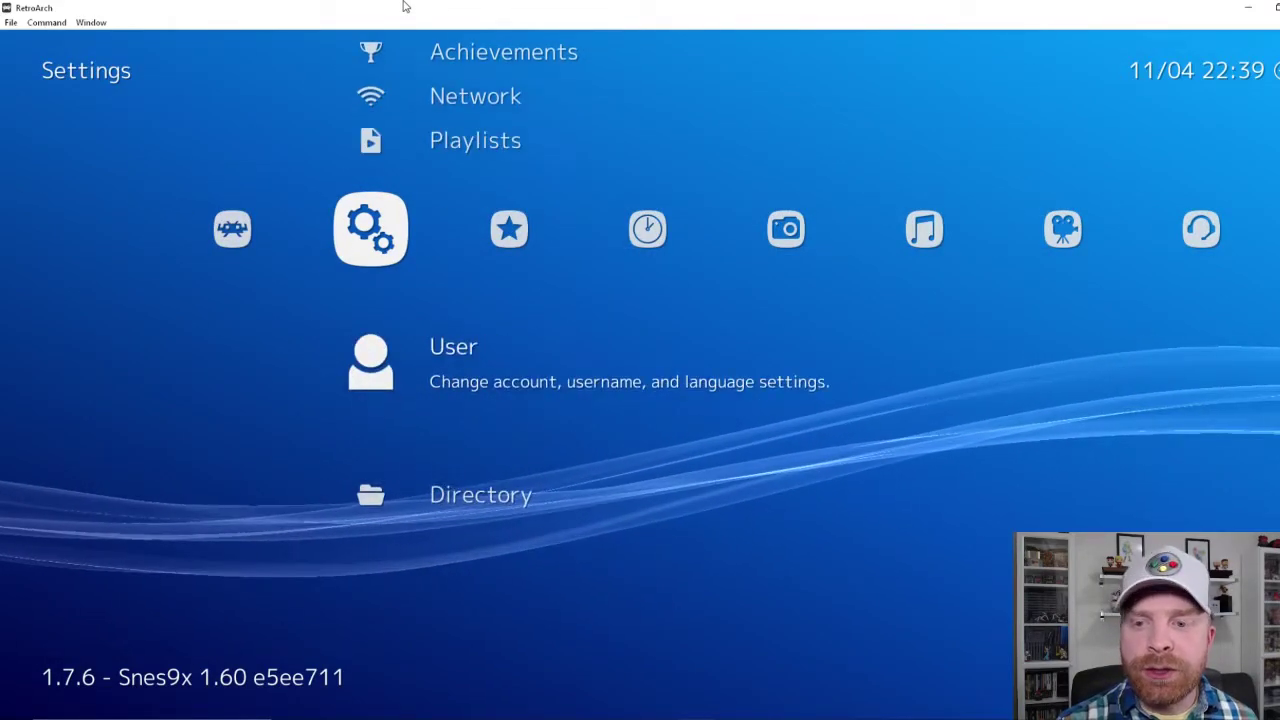
key("Return")
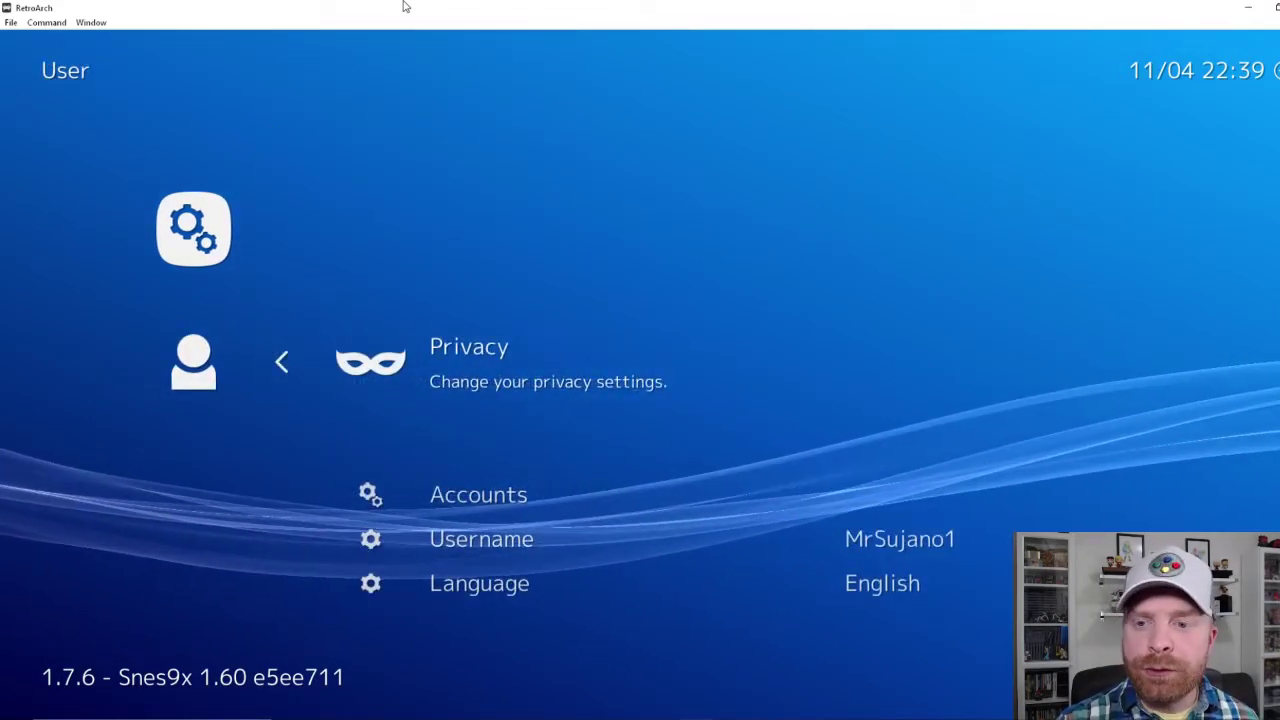
key("Down")
key("Down")
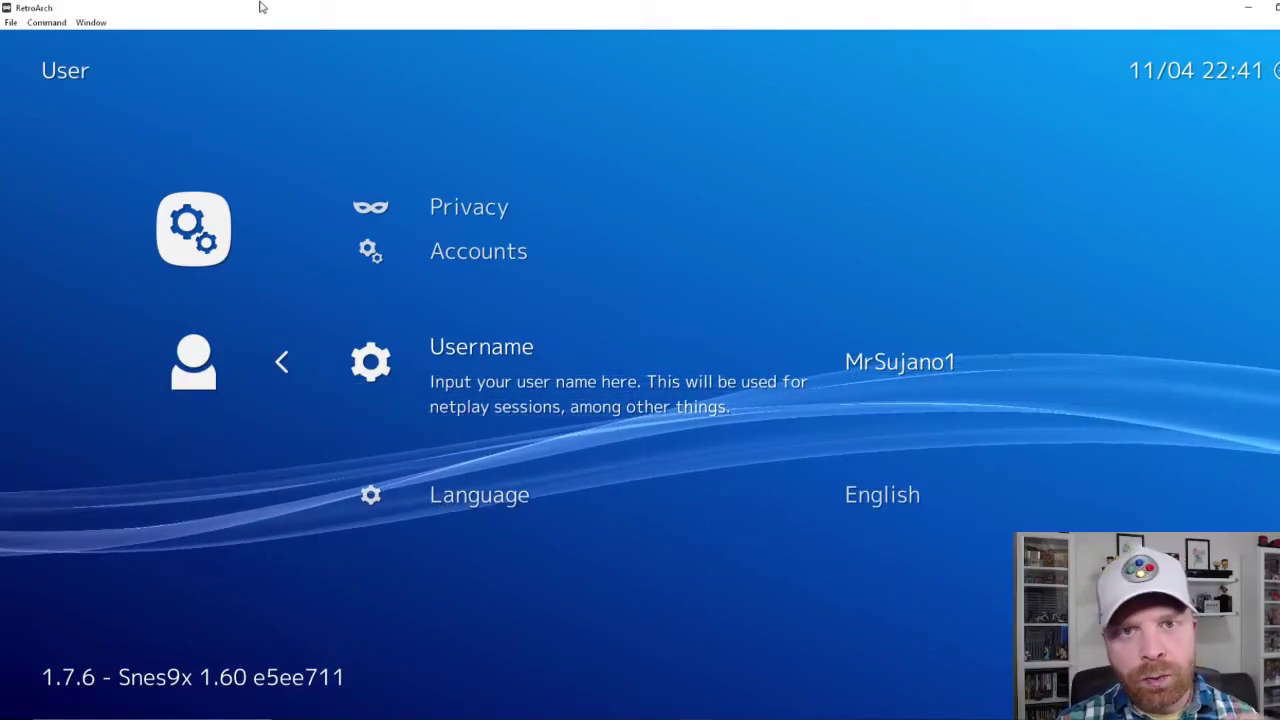
Step: Switch to Netplay Rooms and look over Start netplay host, Connect and Refresh Room List
key("BackSpace")
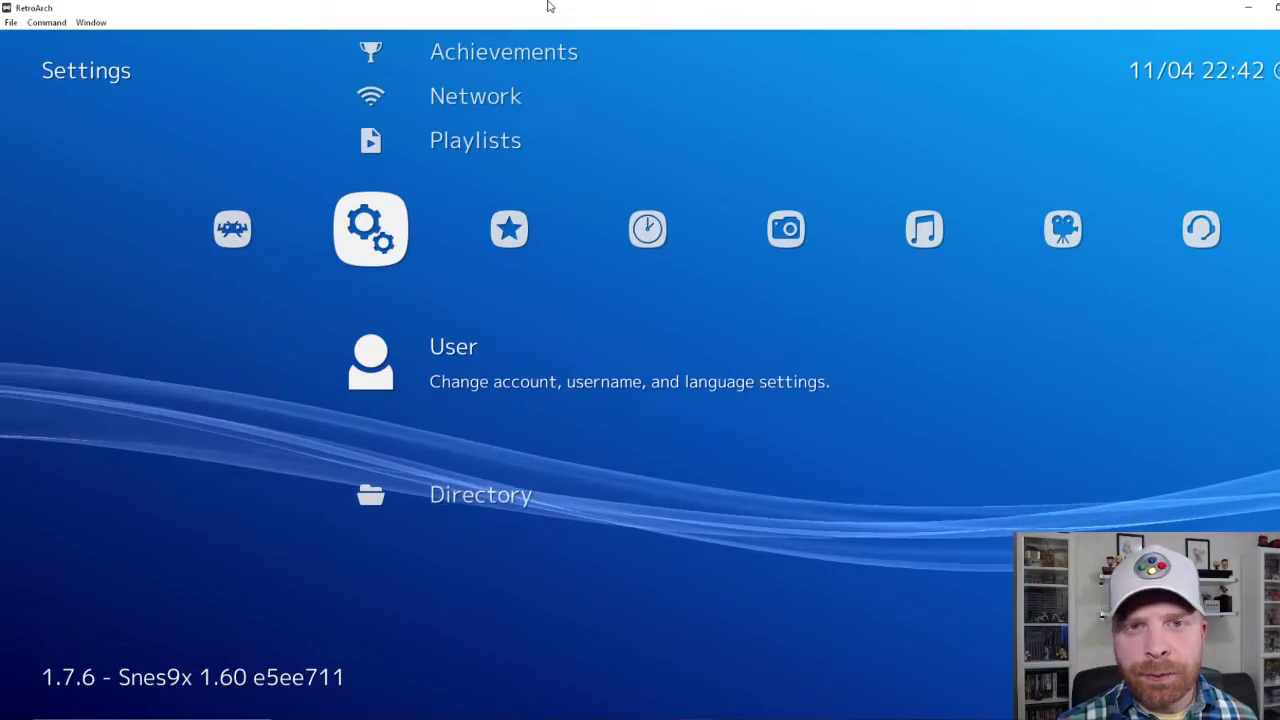
key("Right")
key("Right")
key("Right")
key("Right")
key("Right")
key("Right")
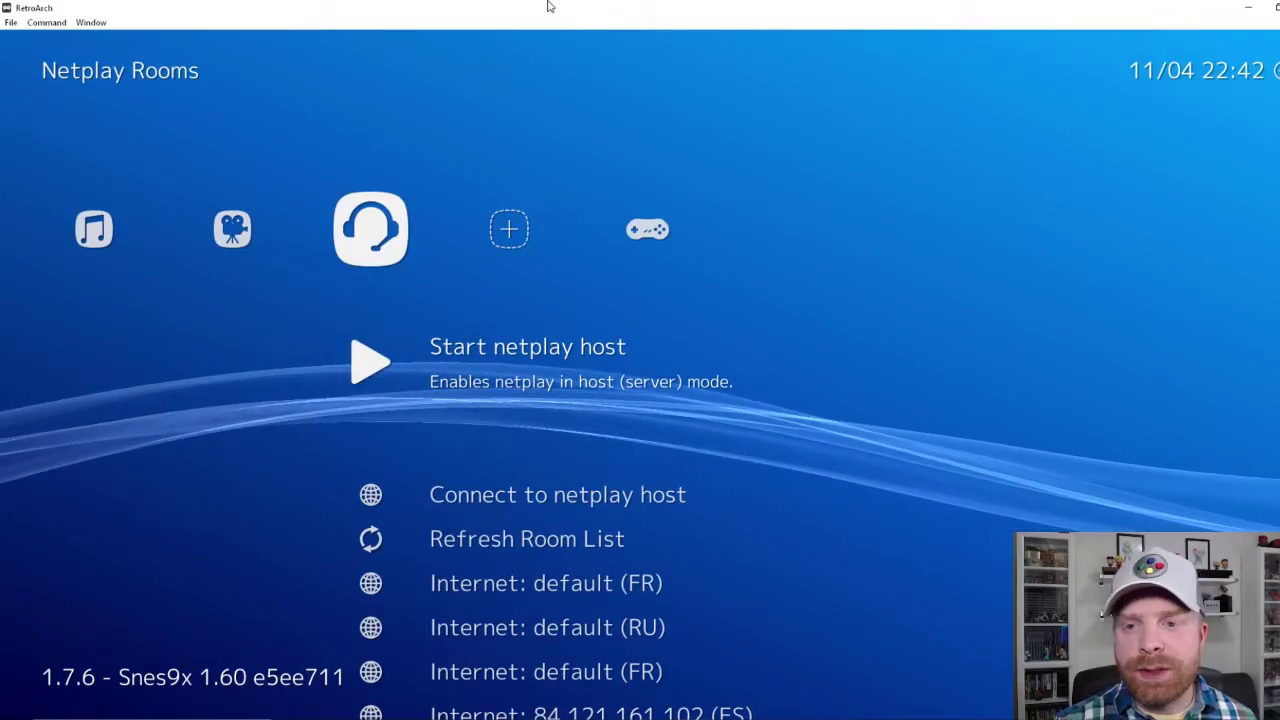
key("Down")
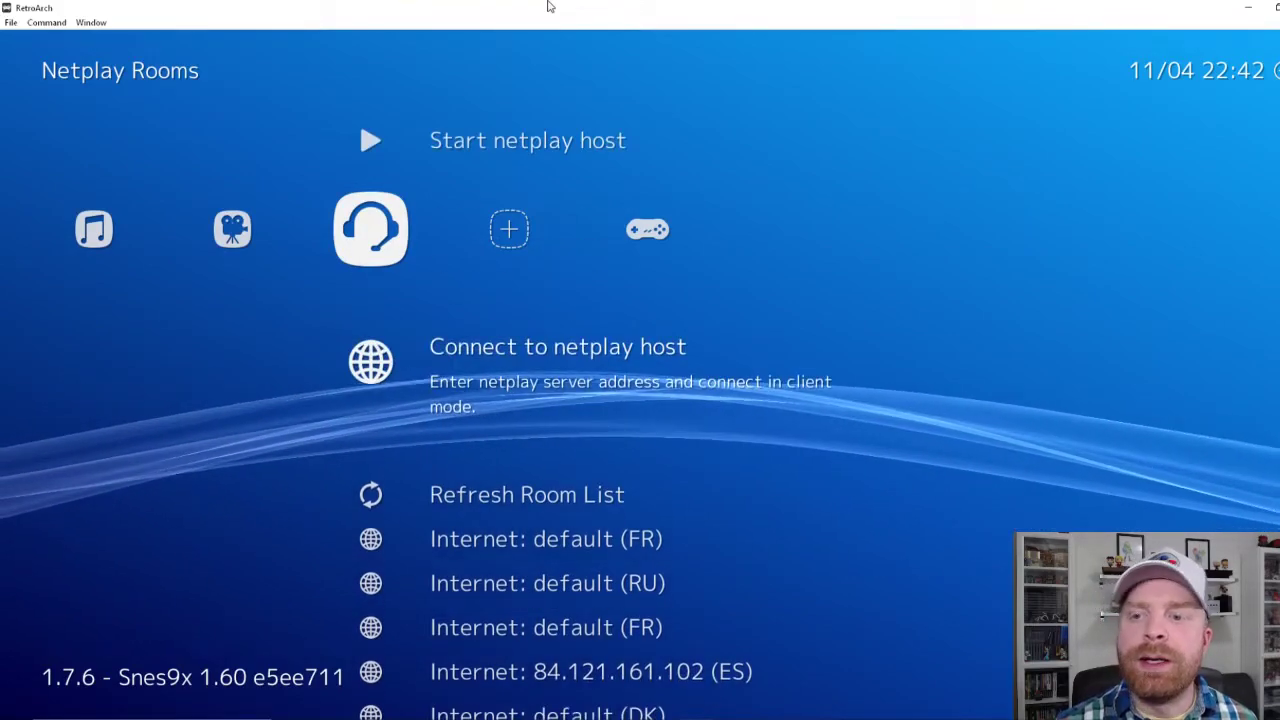
key("Down")
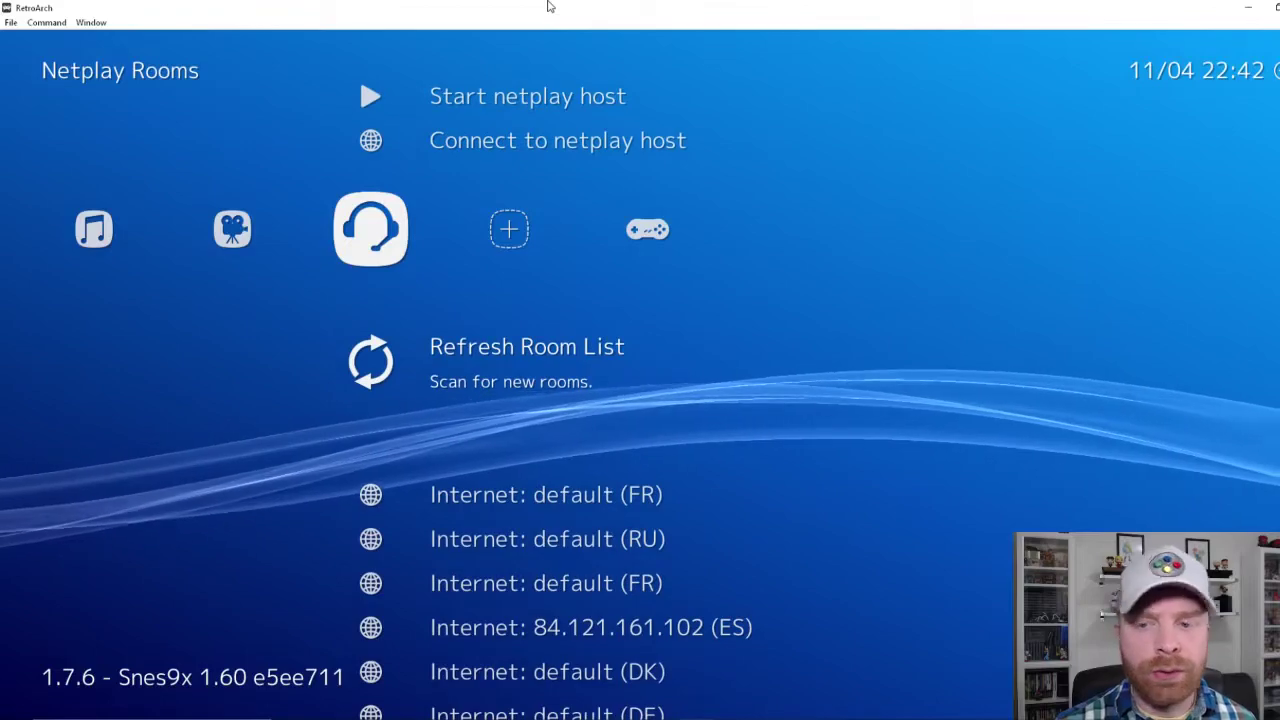
key("Up")
key("Up")
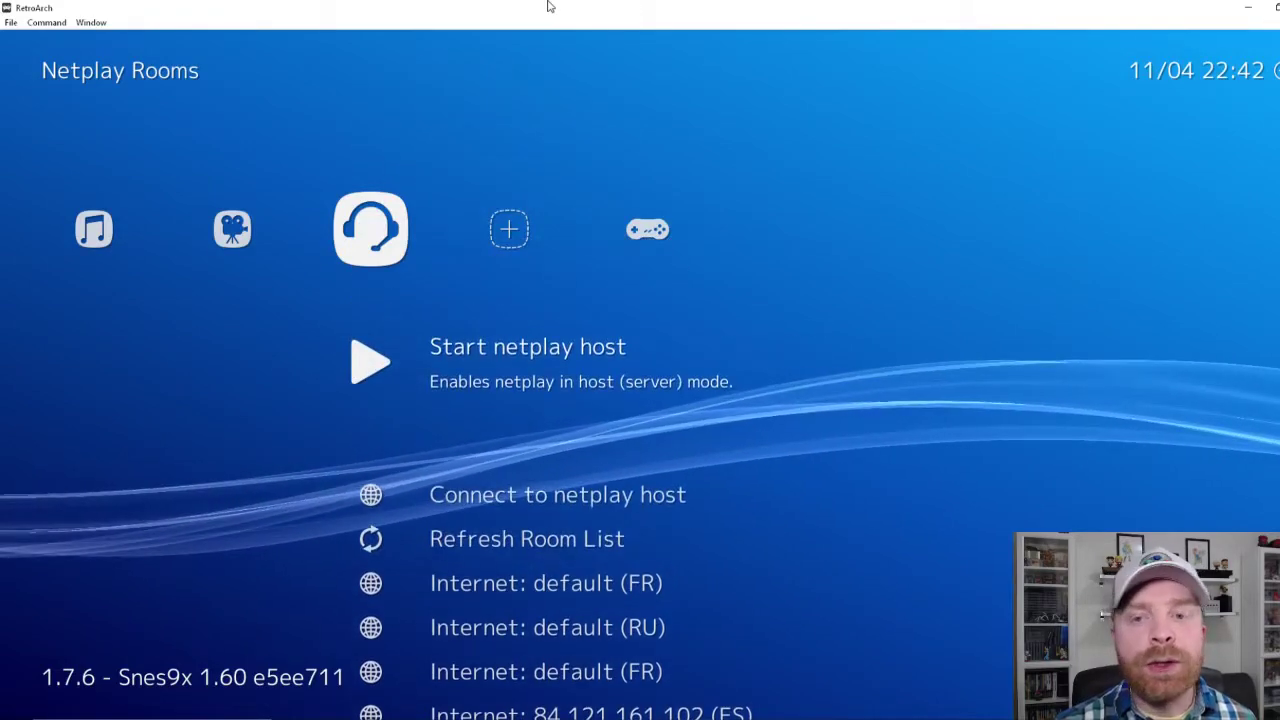
key("Down")
key("Down")
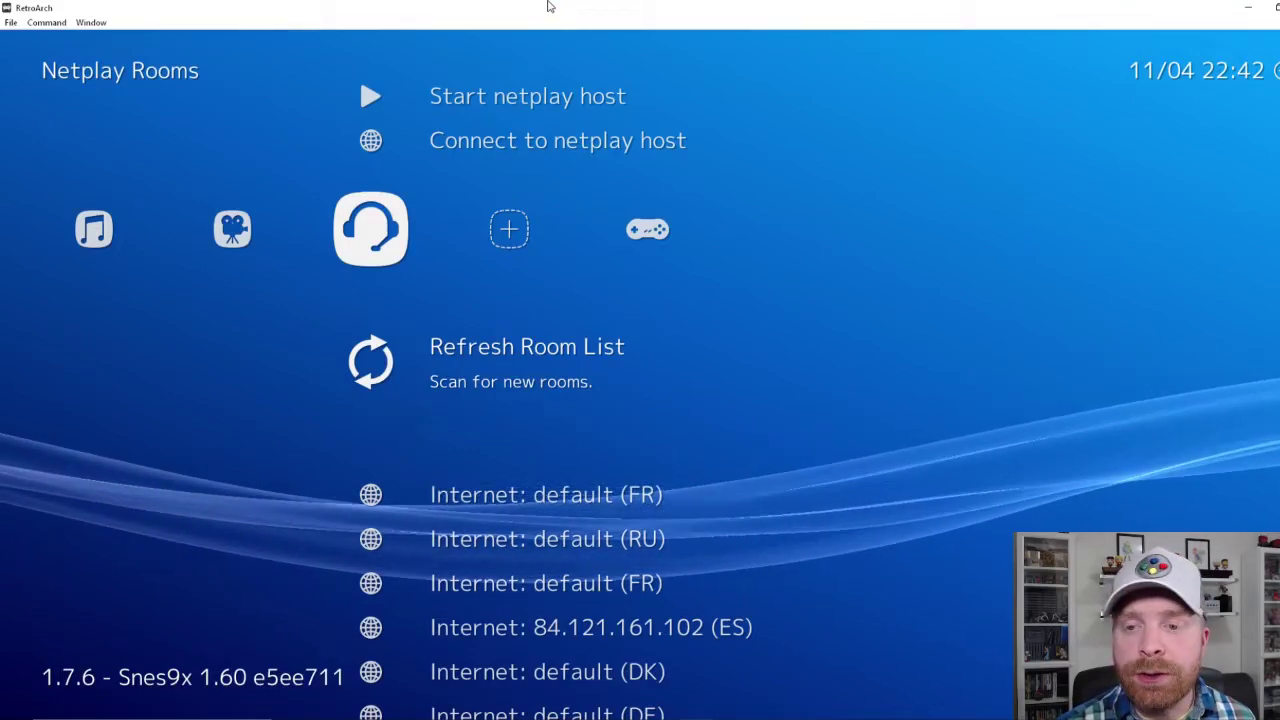
Step: Refresh the room list and browse the FR, RU and ES internet rooms
key("Return")
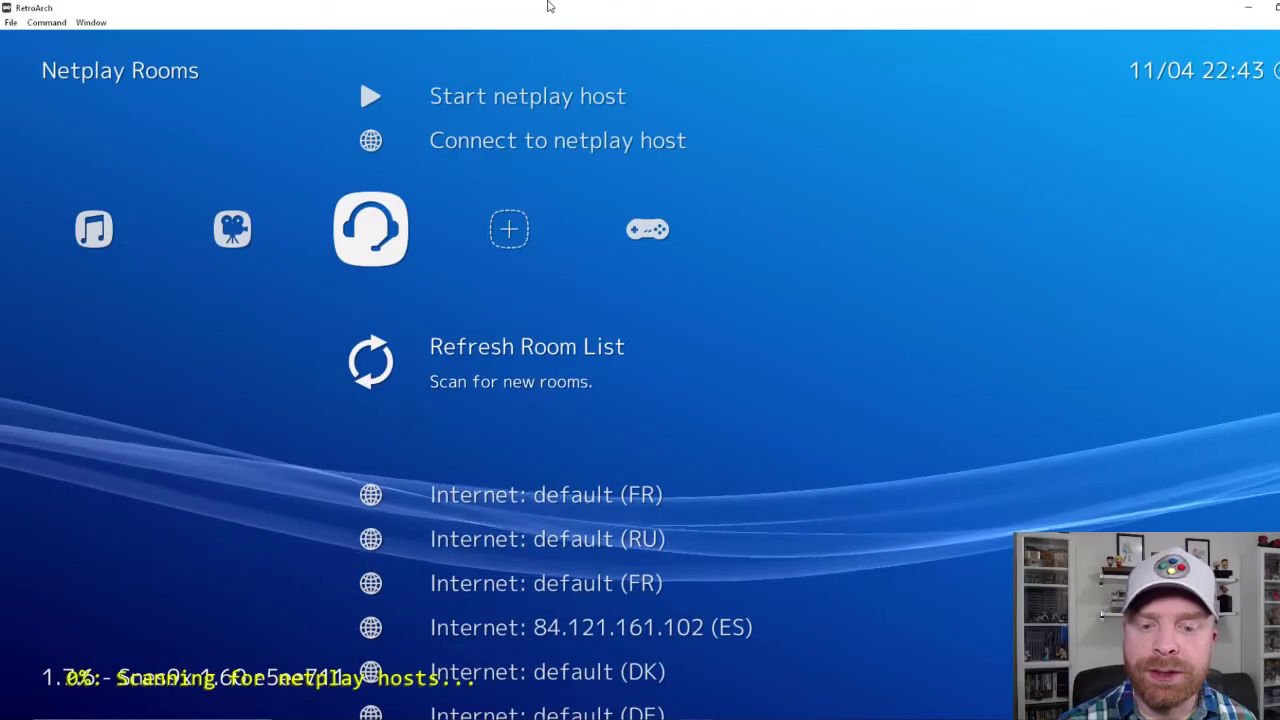
key("Down")
key("Down")
key("Down")
key("Down")
key("Down")
key("Down")
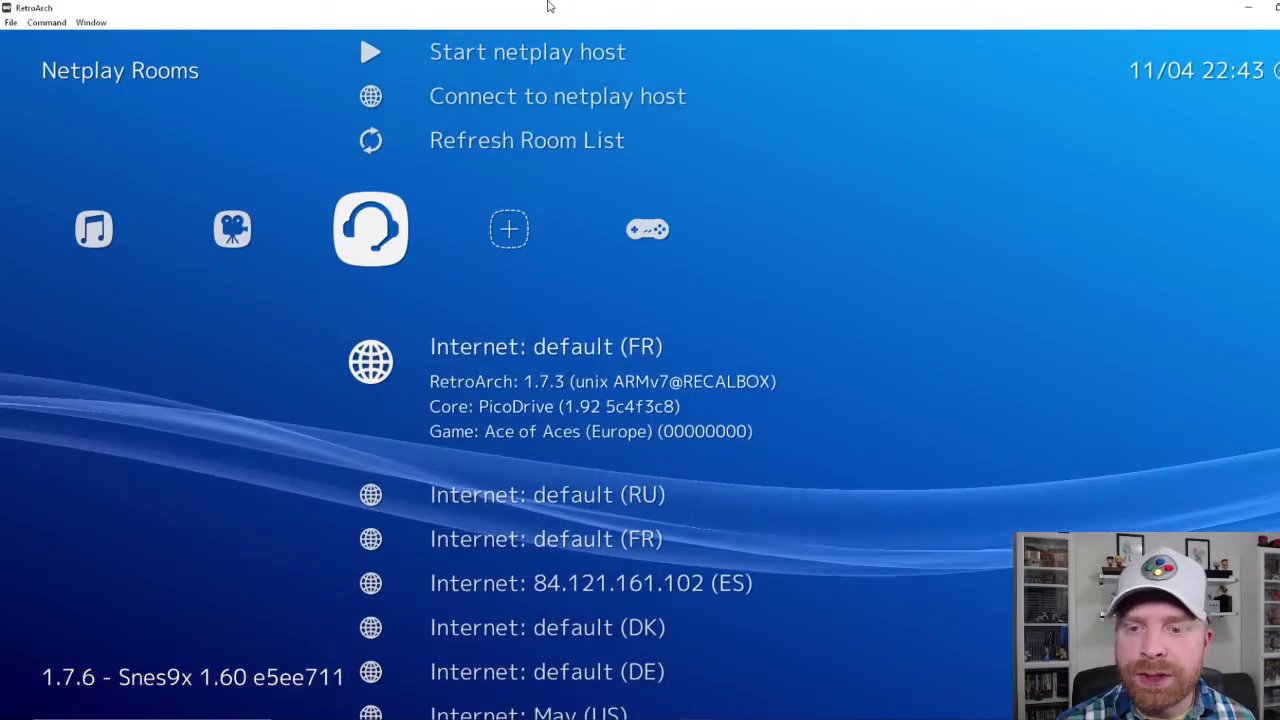
key("Up")
key("Up")
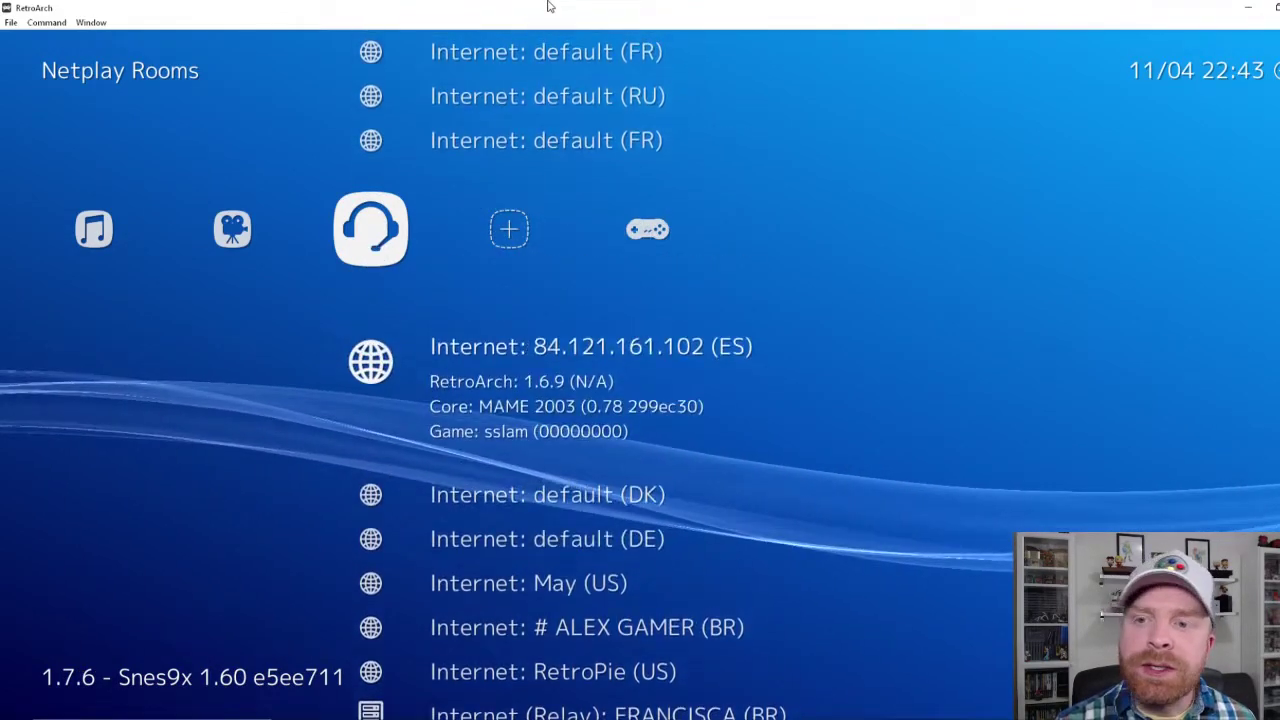
key("Up")
key("Down")
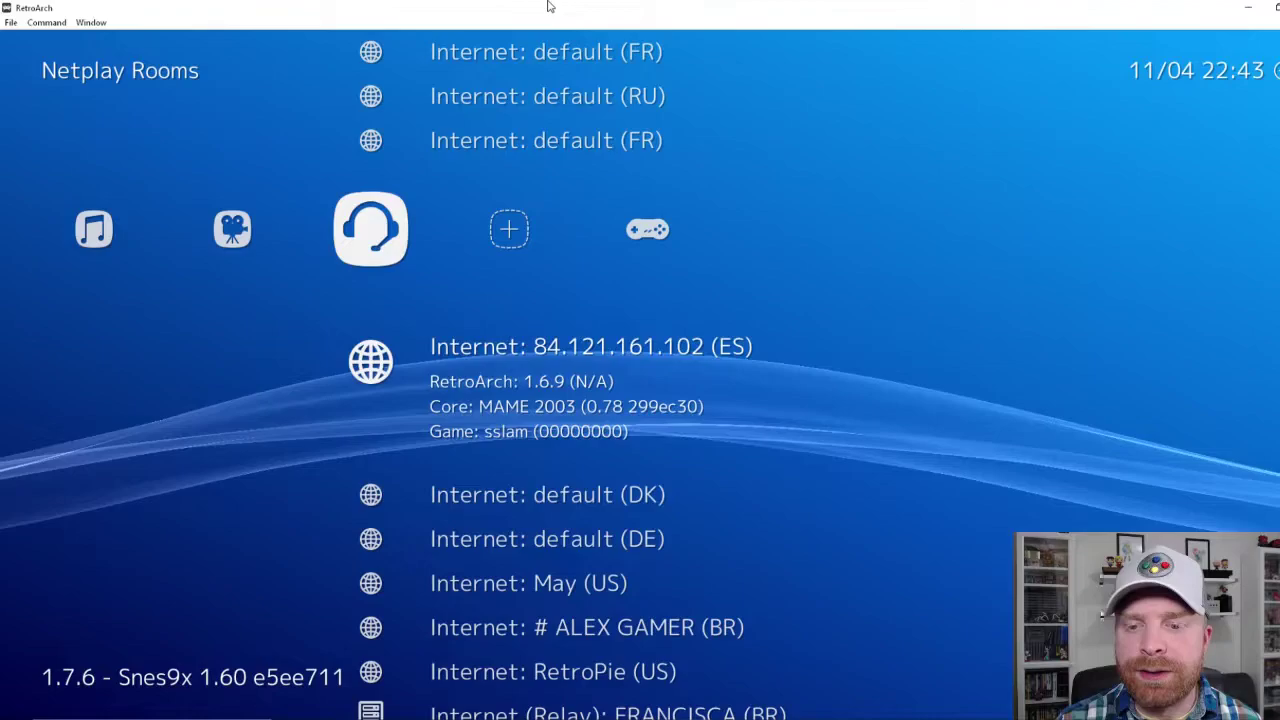
key("Down")
key("Down")
key("Down")
key("Down")
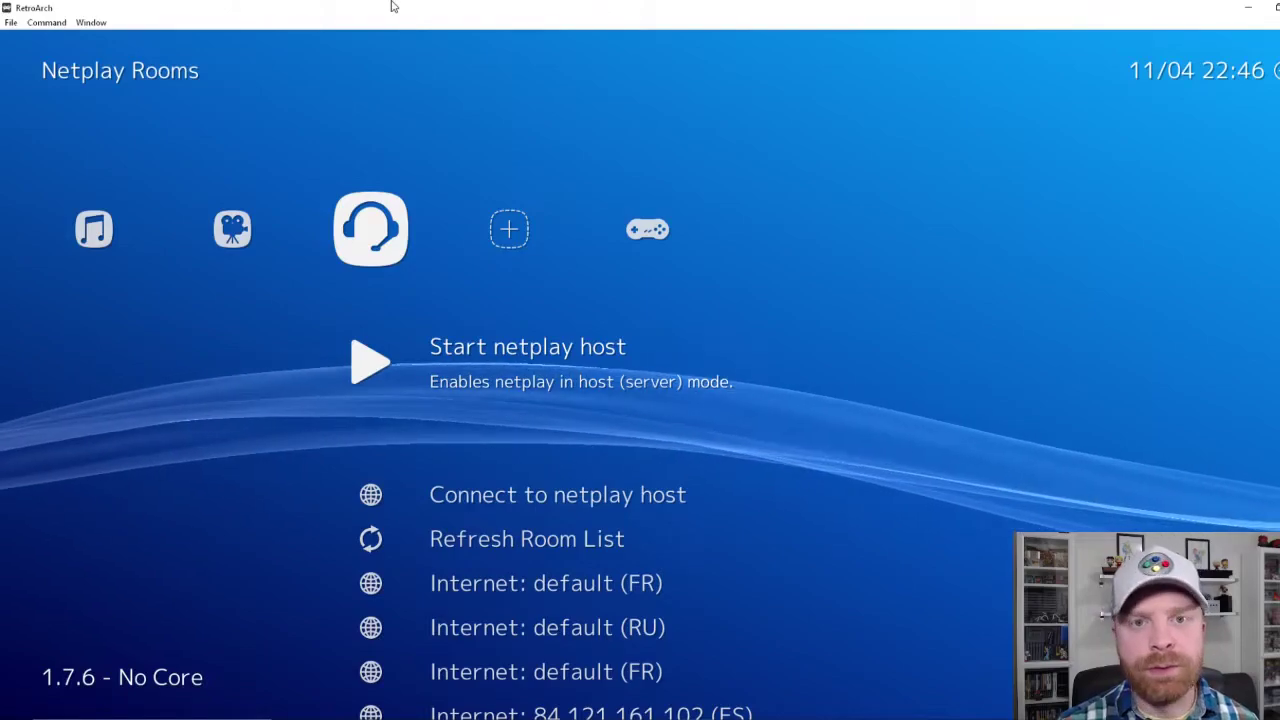
Step: Start netplay hosting and run Super Mario Kart (Europe) from the SNES playlist
key("Return")
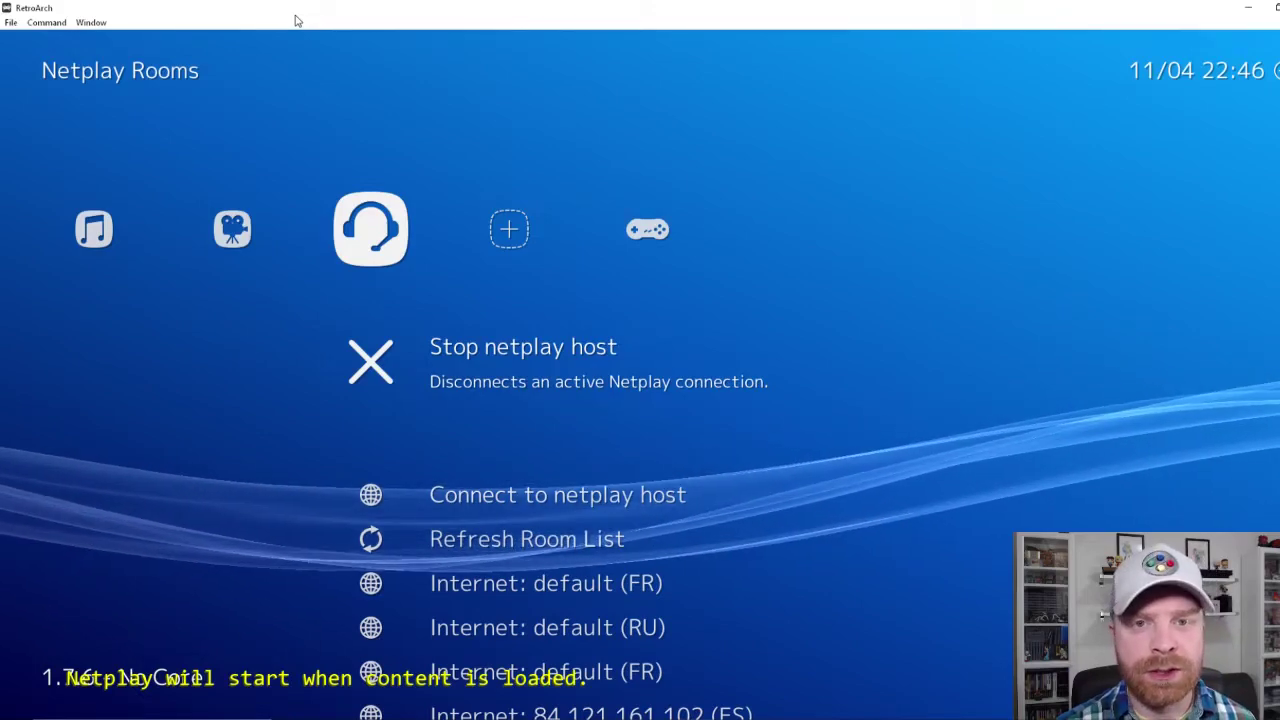
key("Right")
key("Right")
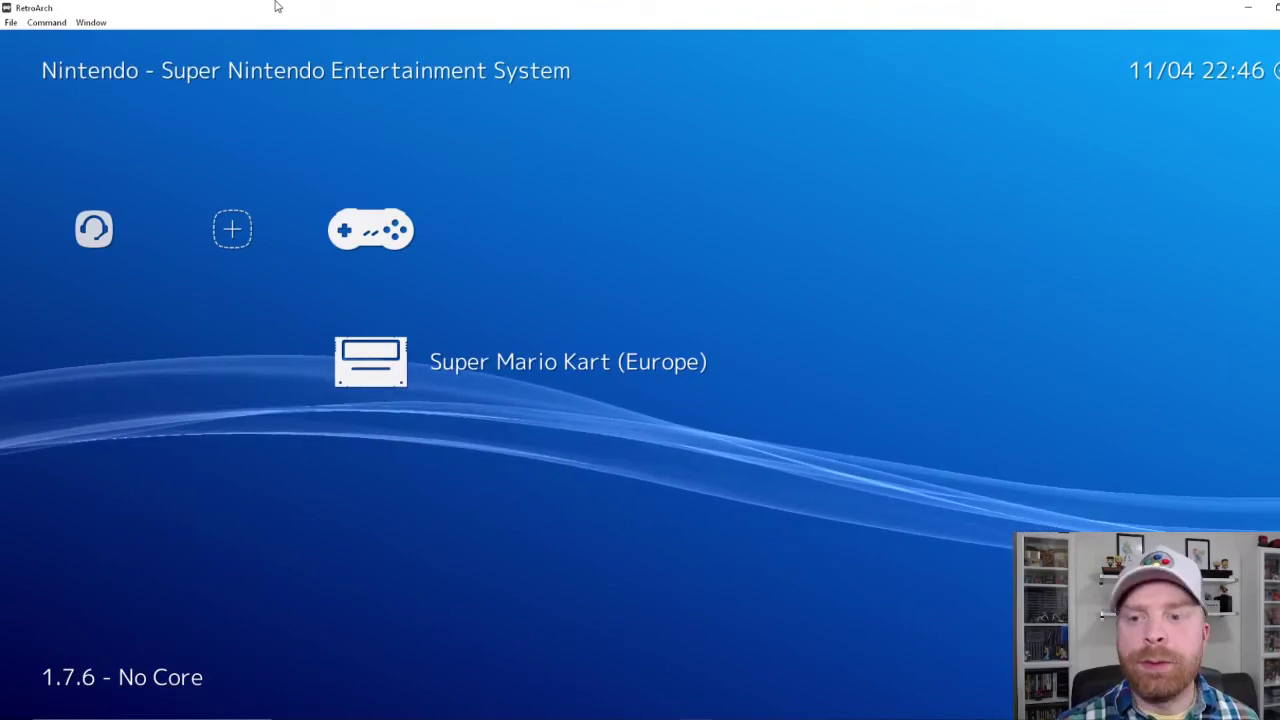
key("Return")
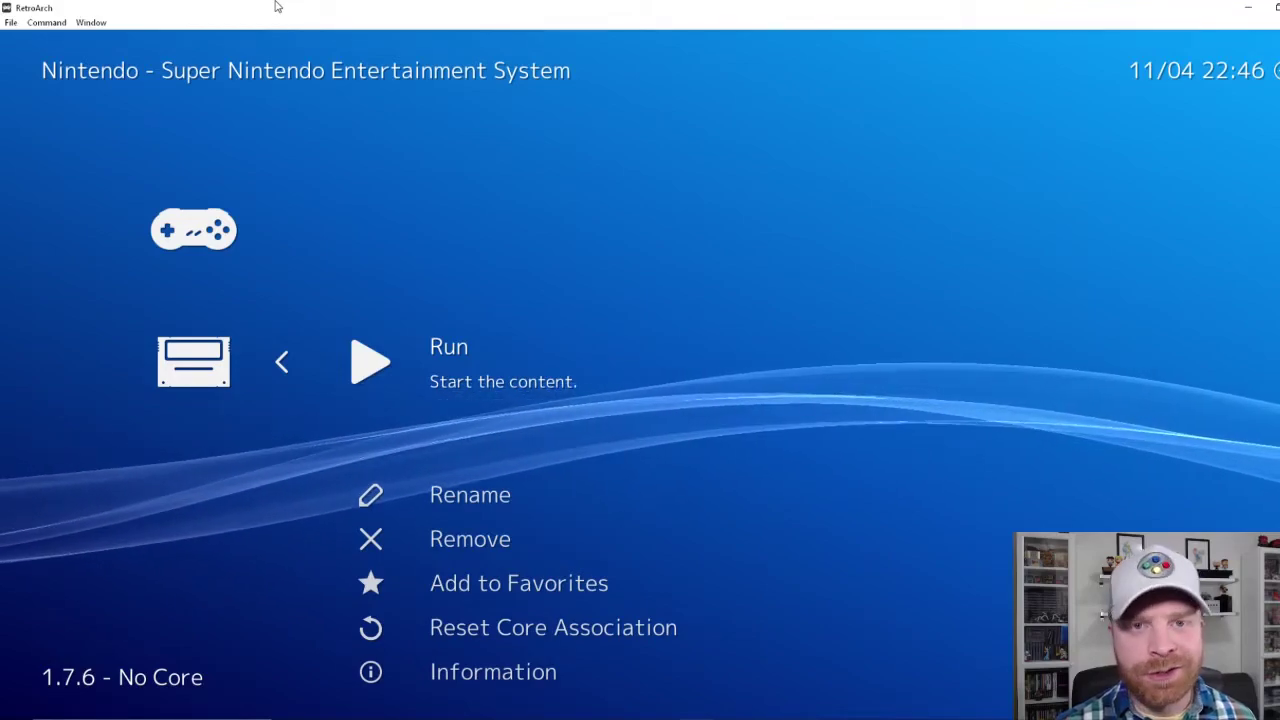
key("Return")
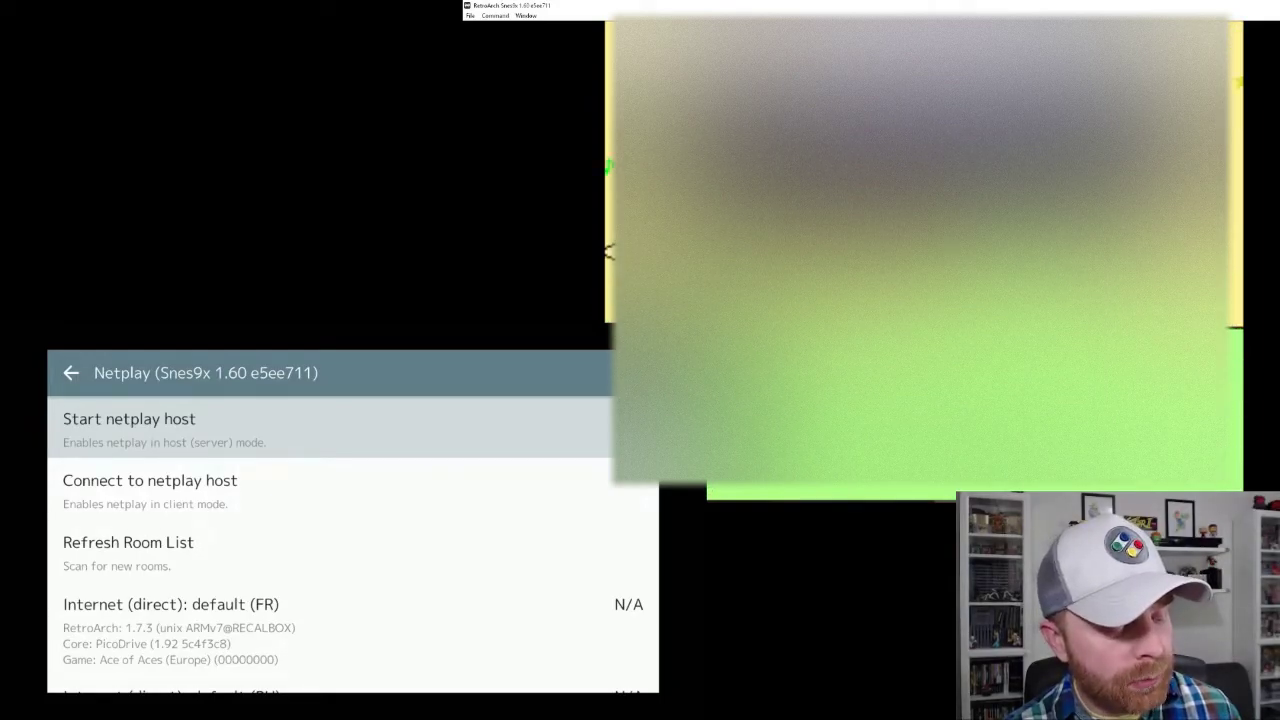
Step: On the phone, refresh the rooms and join the CA-hosted Super Mario Kart room on Snes9x 1.60
left_click(128, 550)
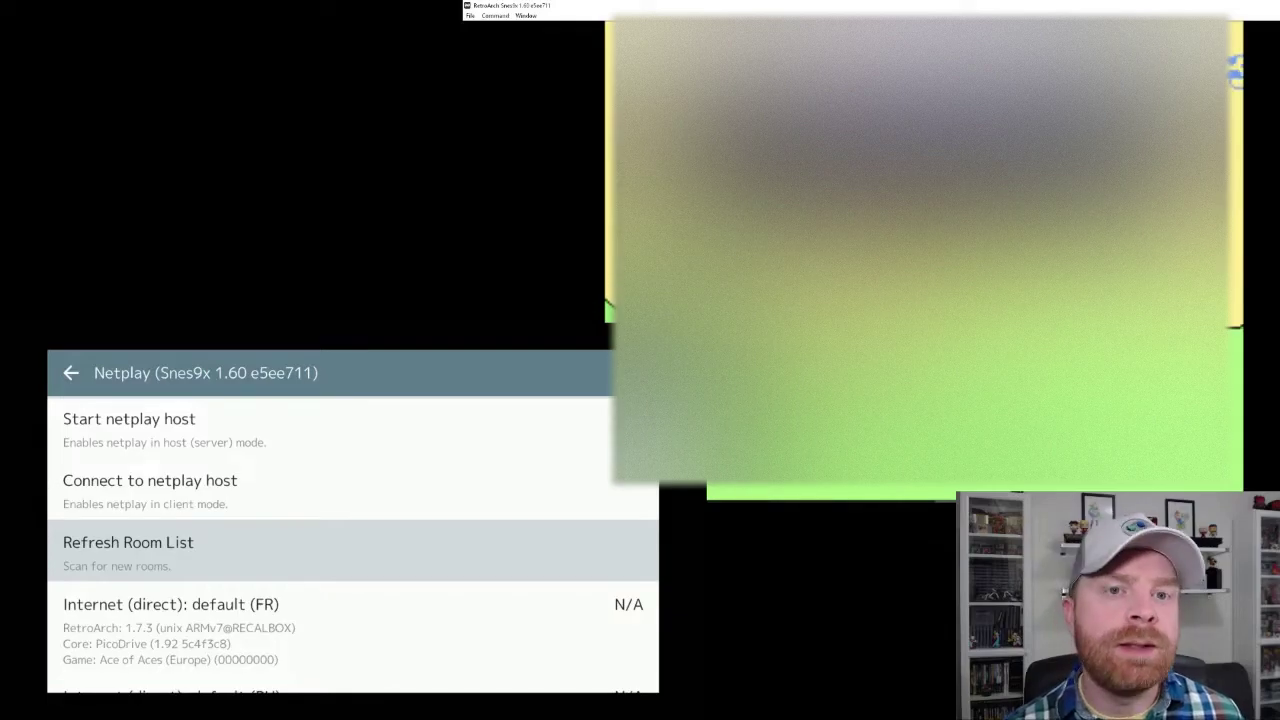
left_click(350, 690)
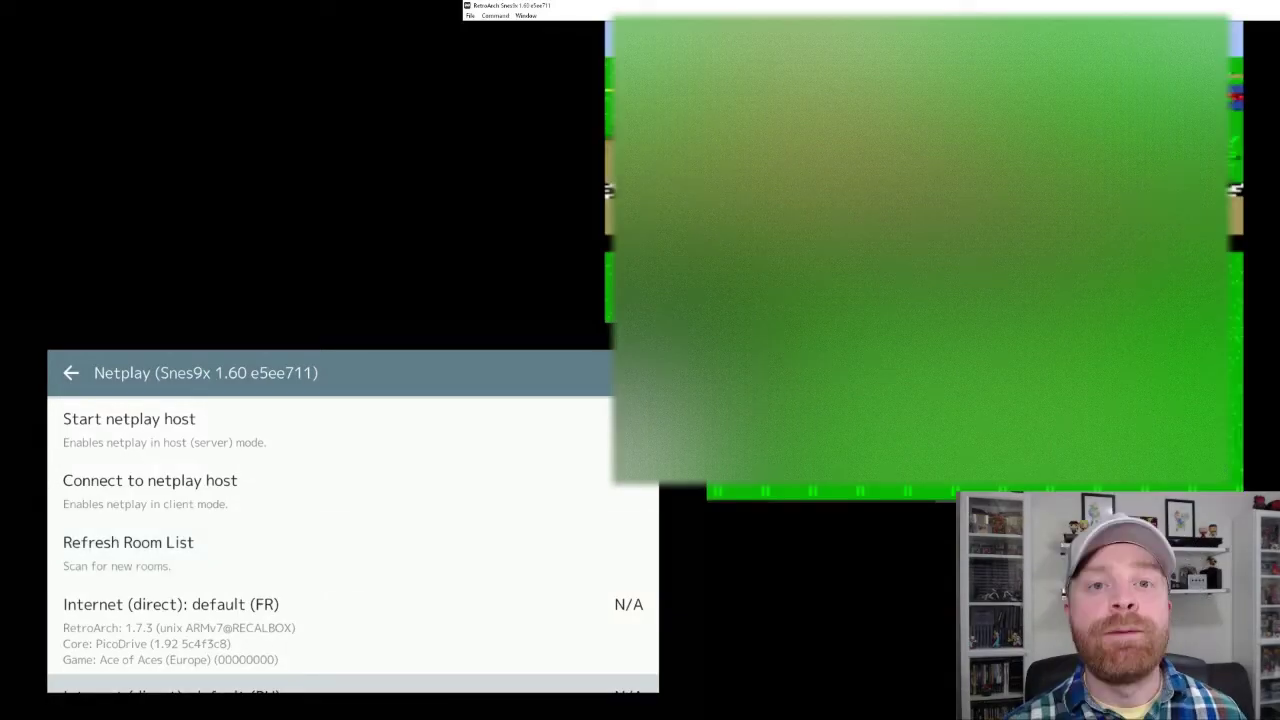
scroll(350, 545, "down", 5)
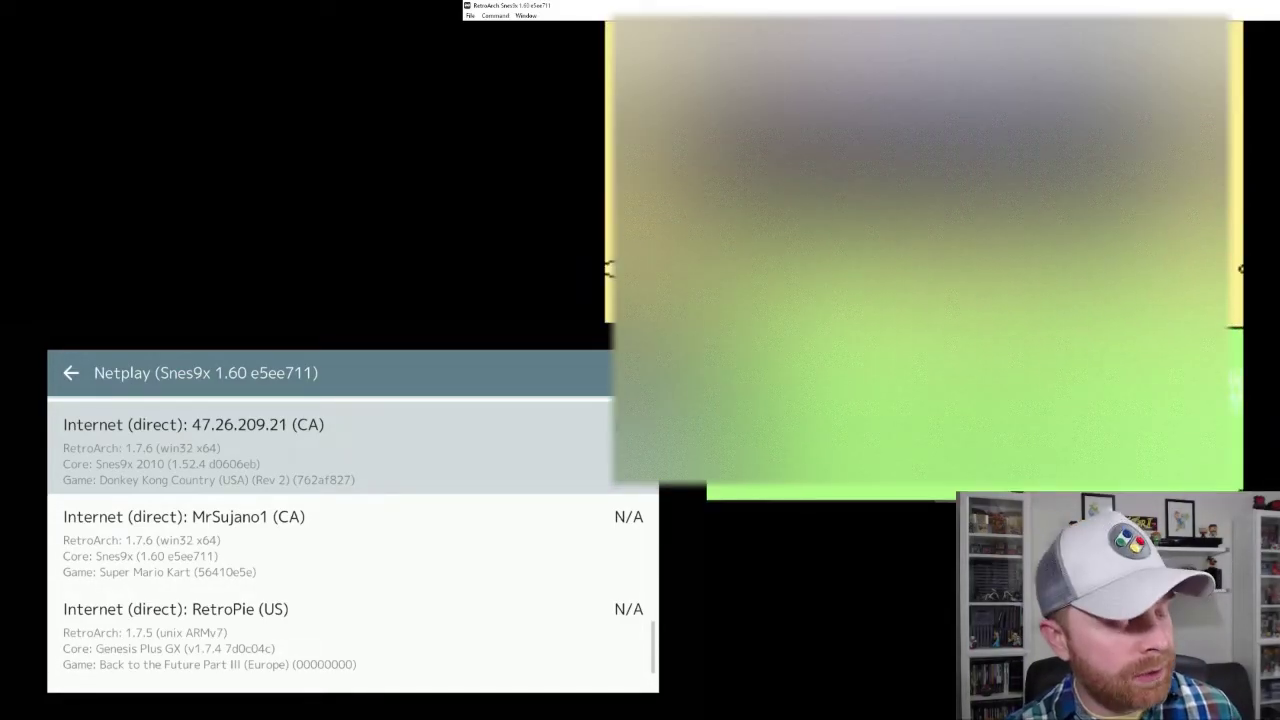
left_click(350, 540)
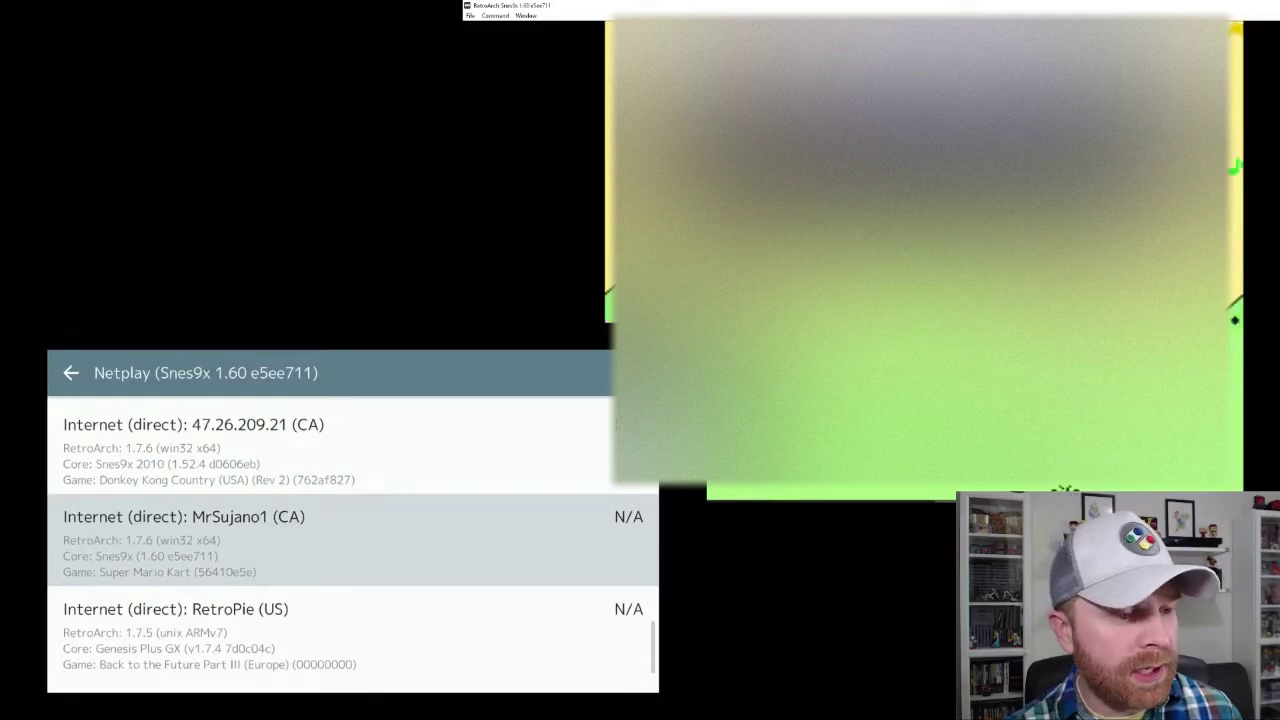